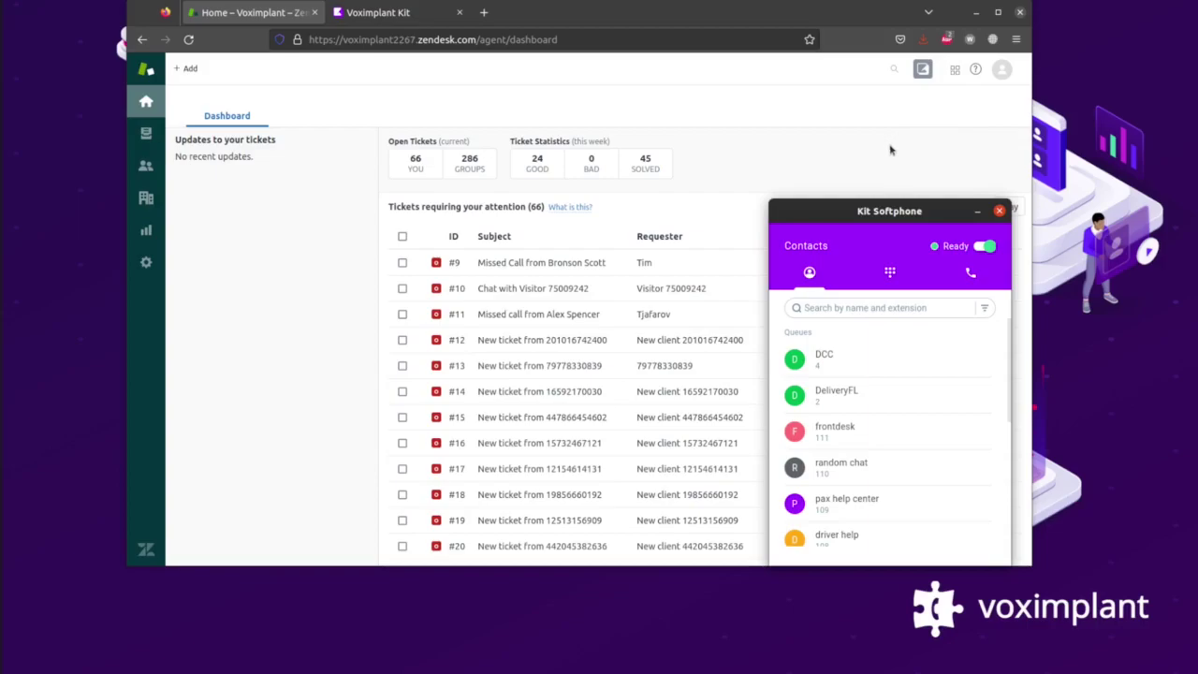
# Check from the Zendesk toolbar that the agent's Voximplant Kit status is Ready.
pyautogui.click(924, 74)
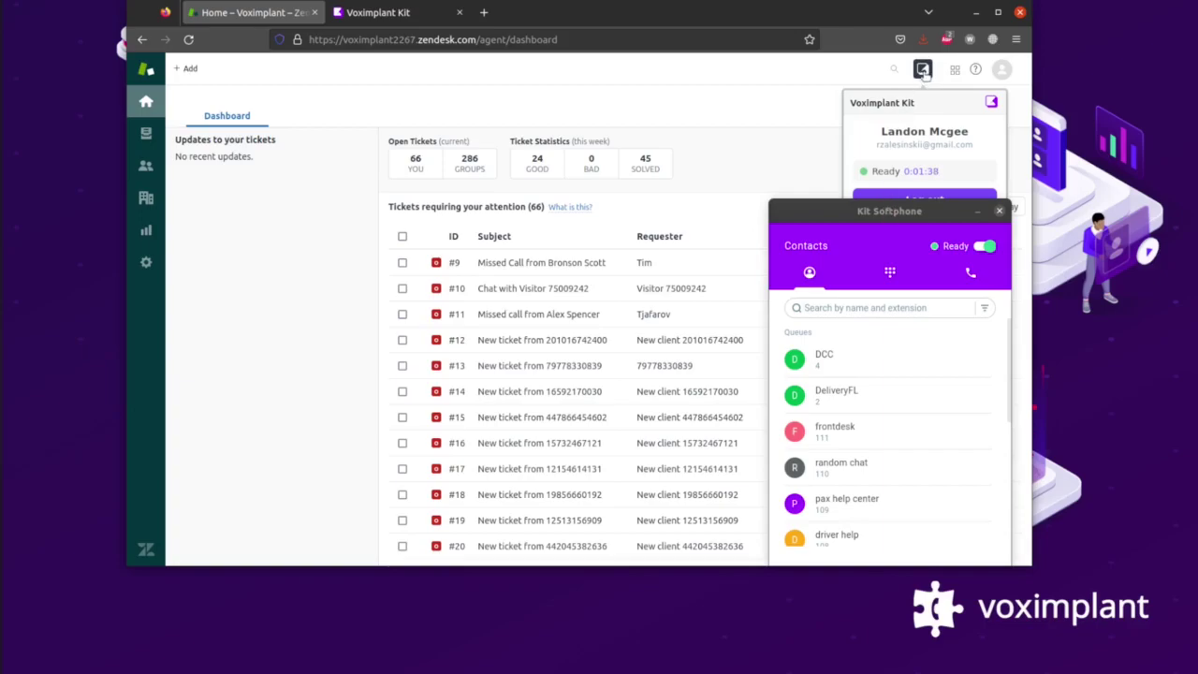
pyautogui.click(924, 75)
# On the Keypad, change the outbound caller ID to the other +1 205 US number.
pyautogui.click(891, 272)
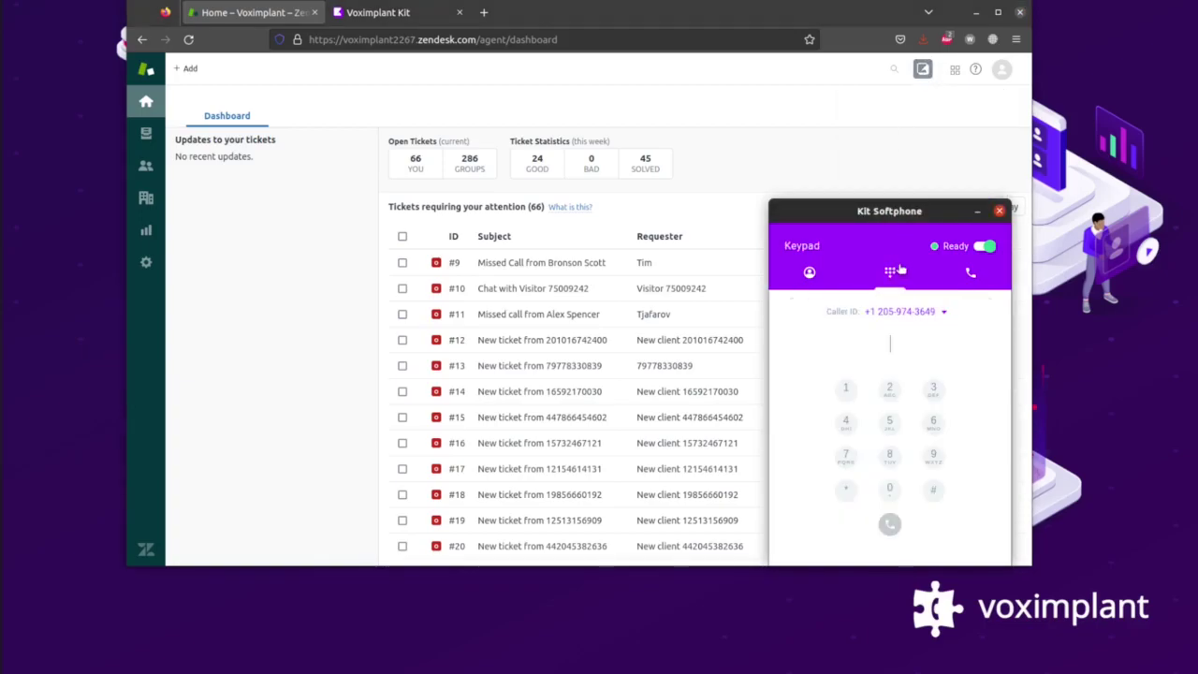
pyautogui.click(942, 313)
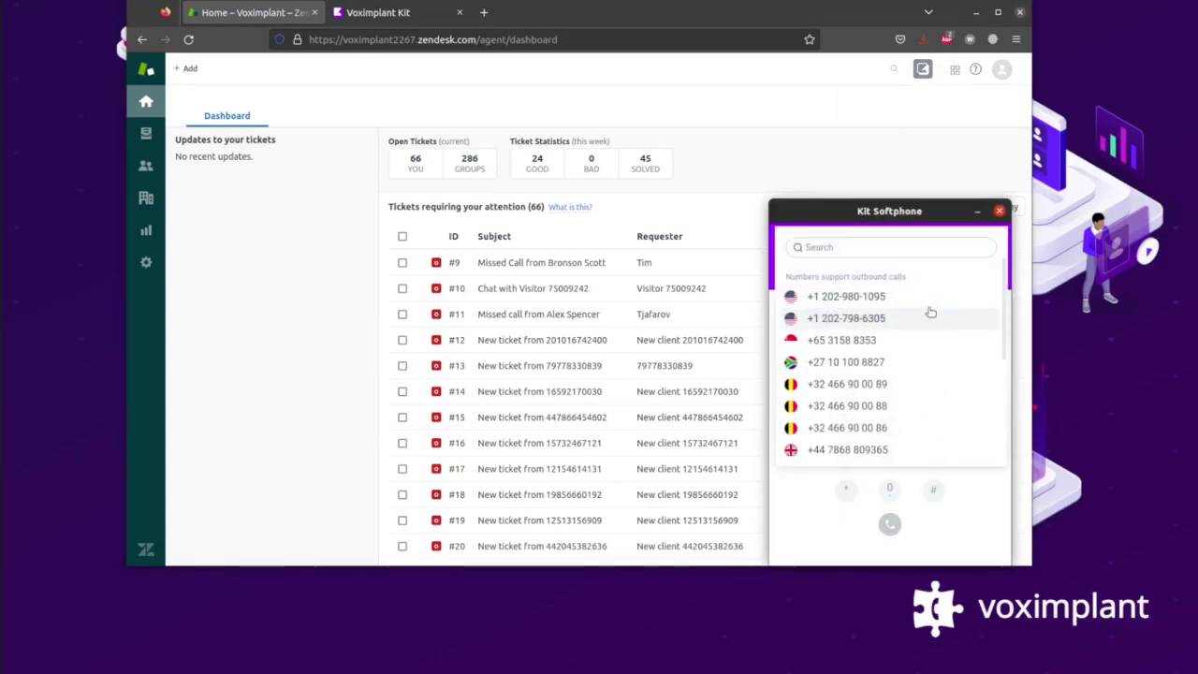
pyautogui.scroll(-4, 927, 318)
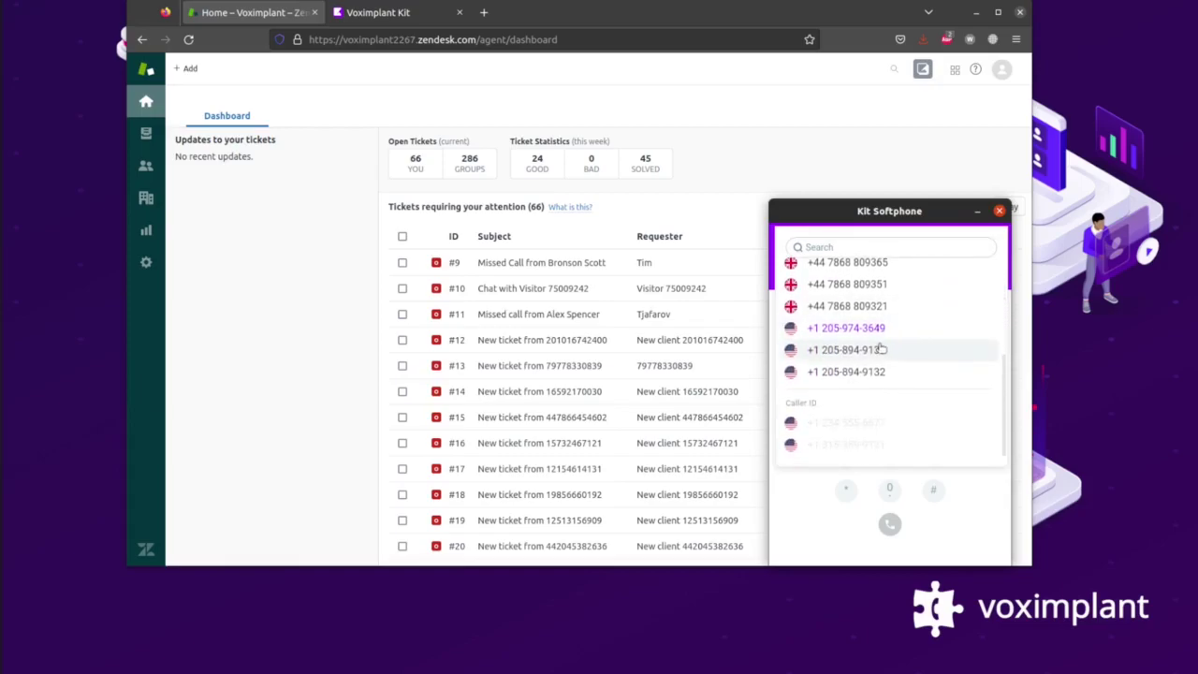
pyautogui.click(880, 350)
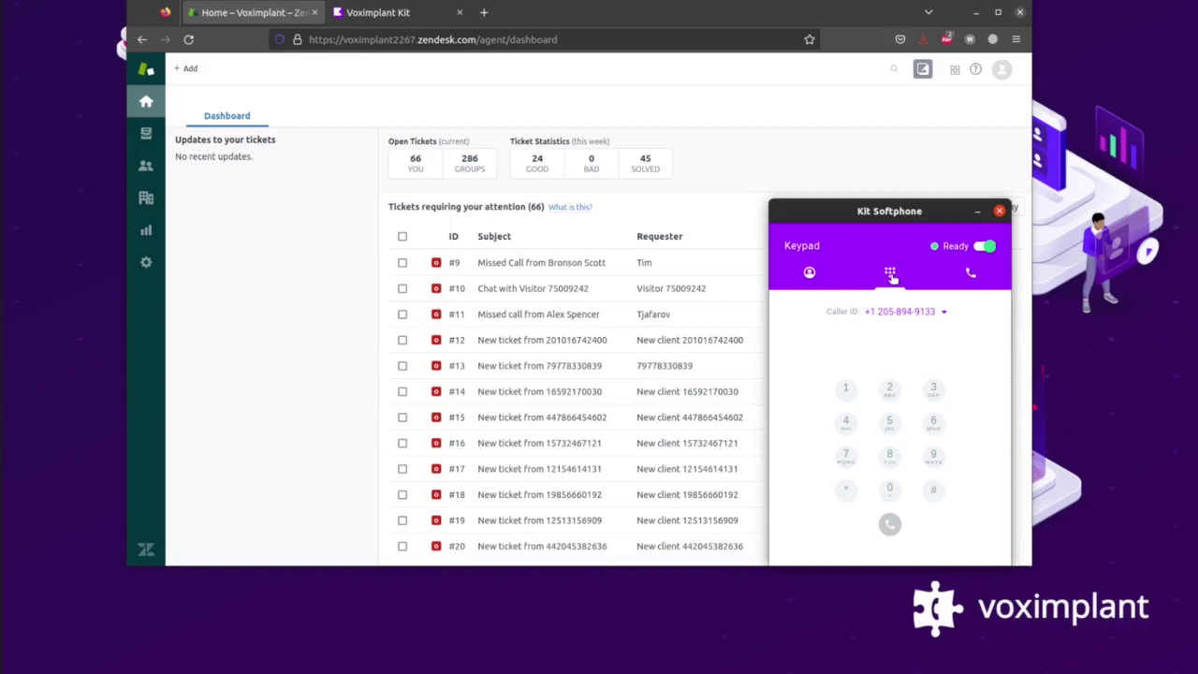
# Call the customer back from Recent Calls, then hang up.
pyautogui.click(967, 273)
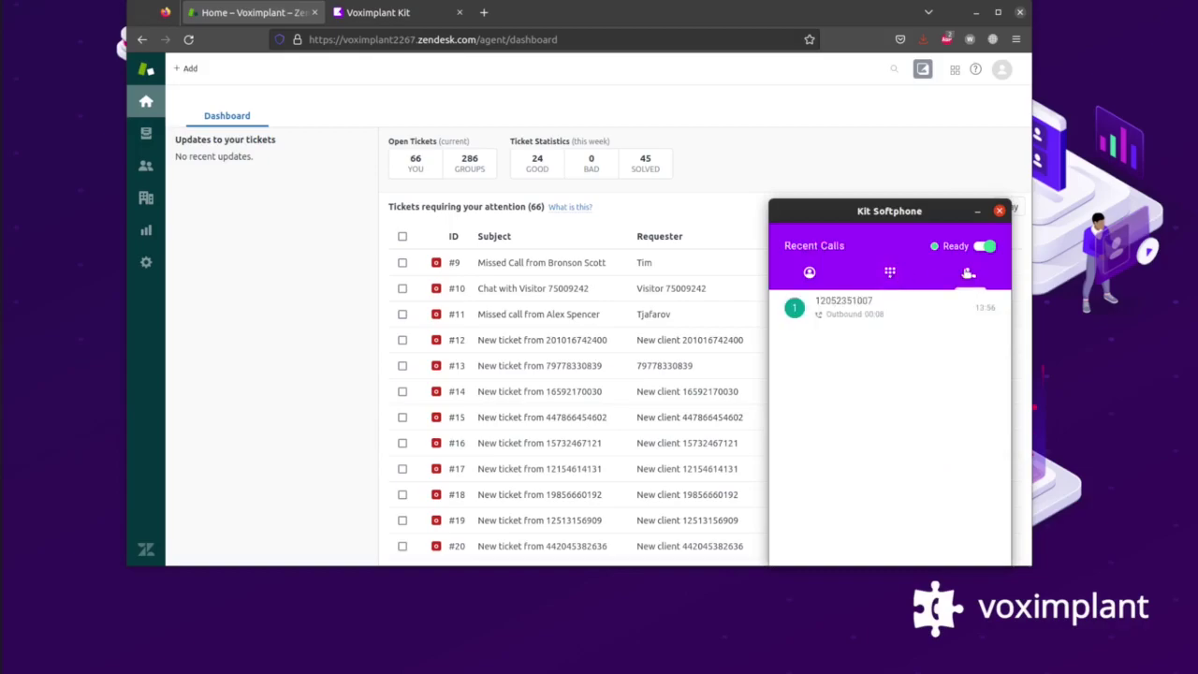
pyautogui.click(796, 310)
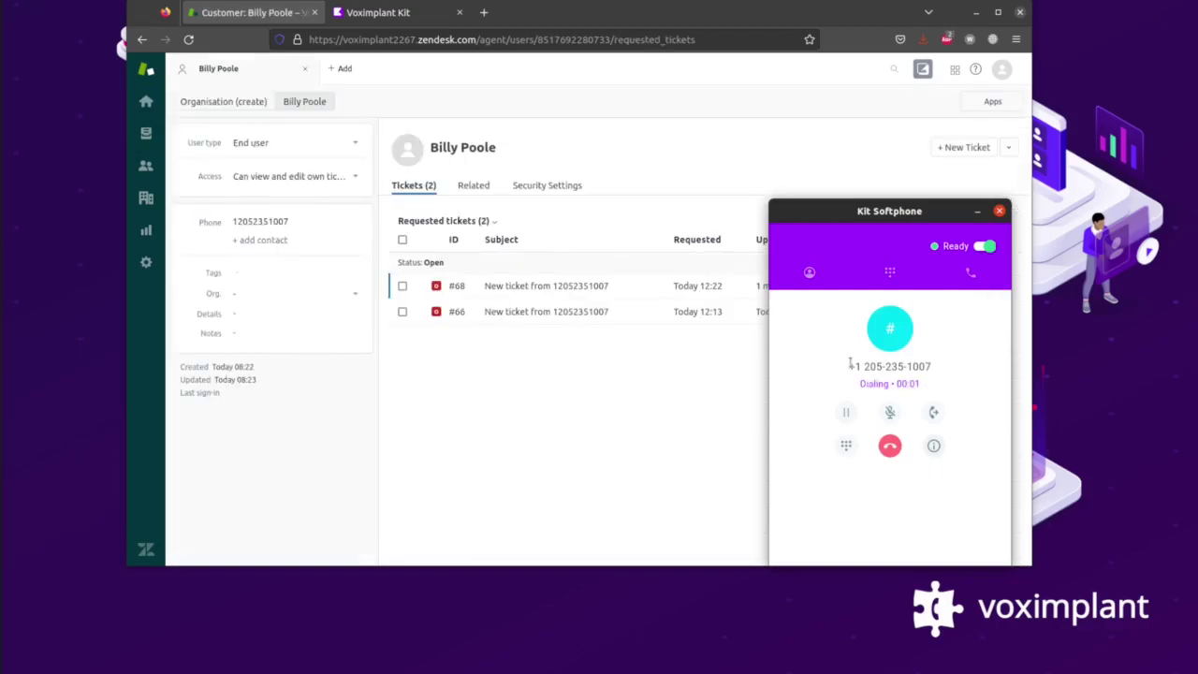
pyautogui.click(891, 445)
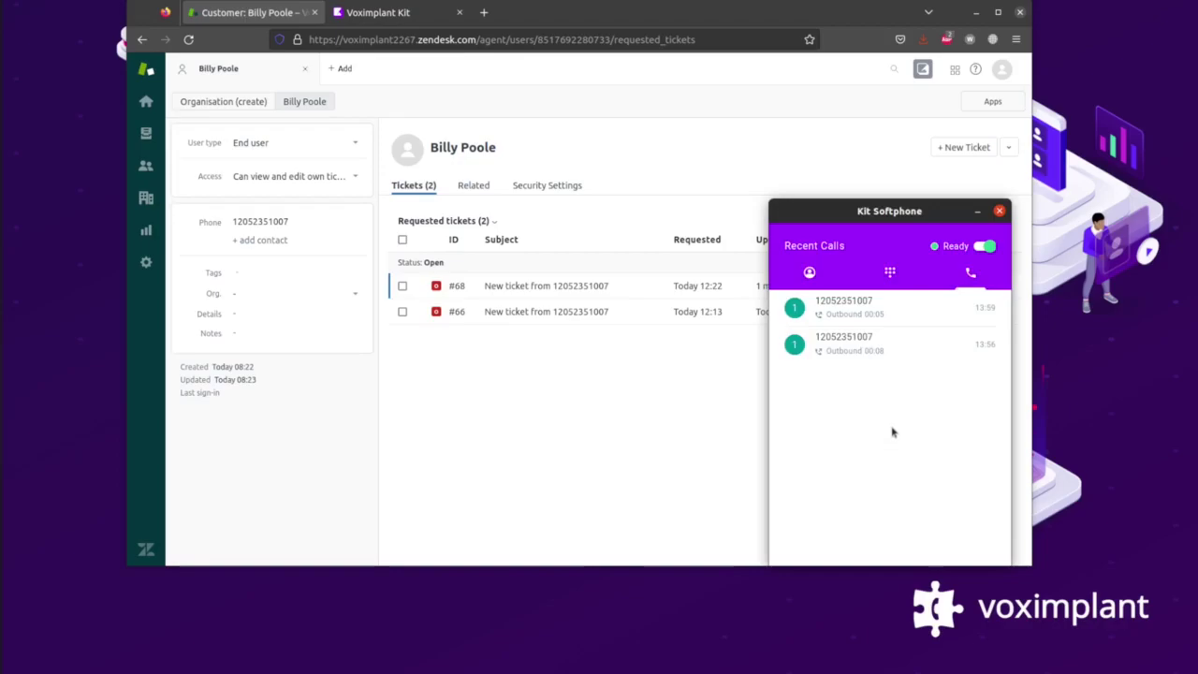
pyautogui.click(892, 273)
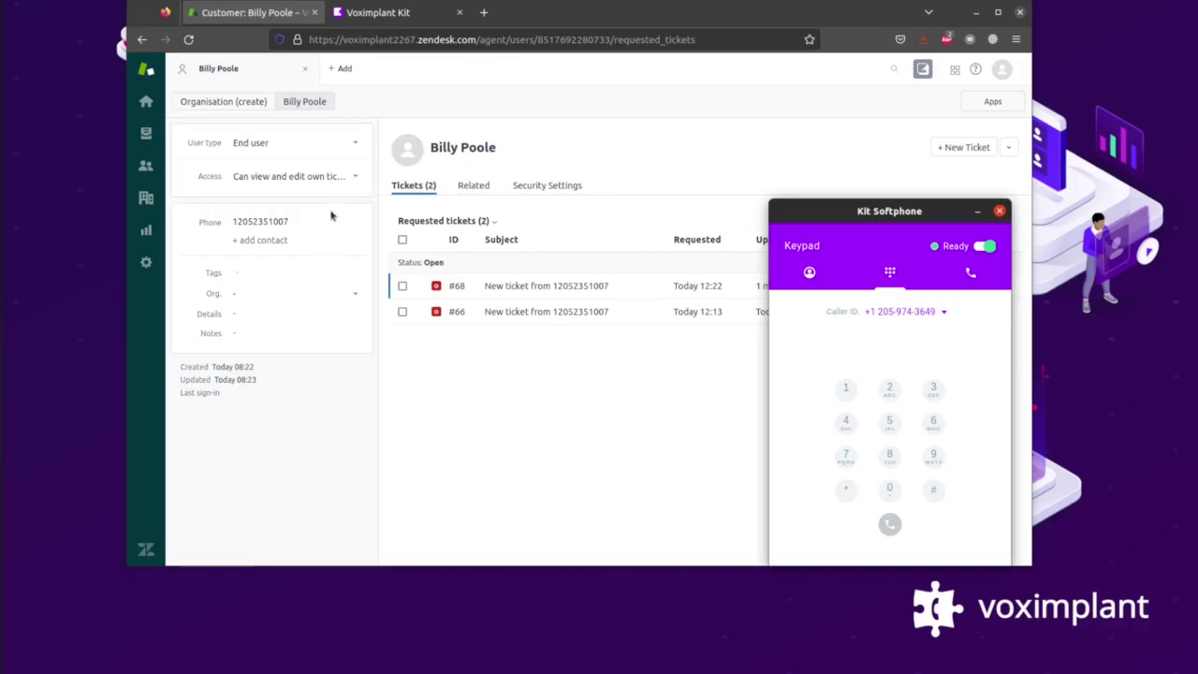
# Call the customer's number from the Zendesk phone field, then end the call.
pyautogui.click(300, 229)
pyautogui.click(272, 248)
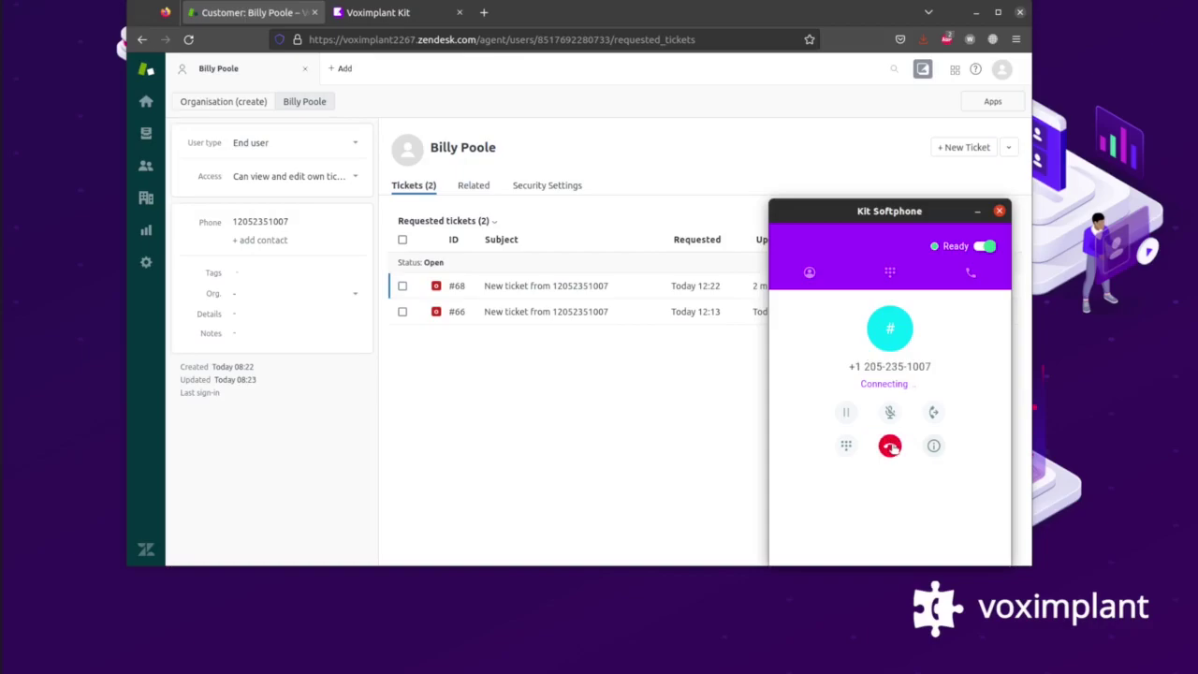
pyautogui.click(891, 447)
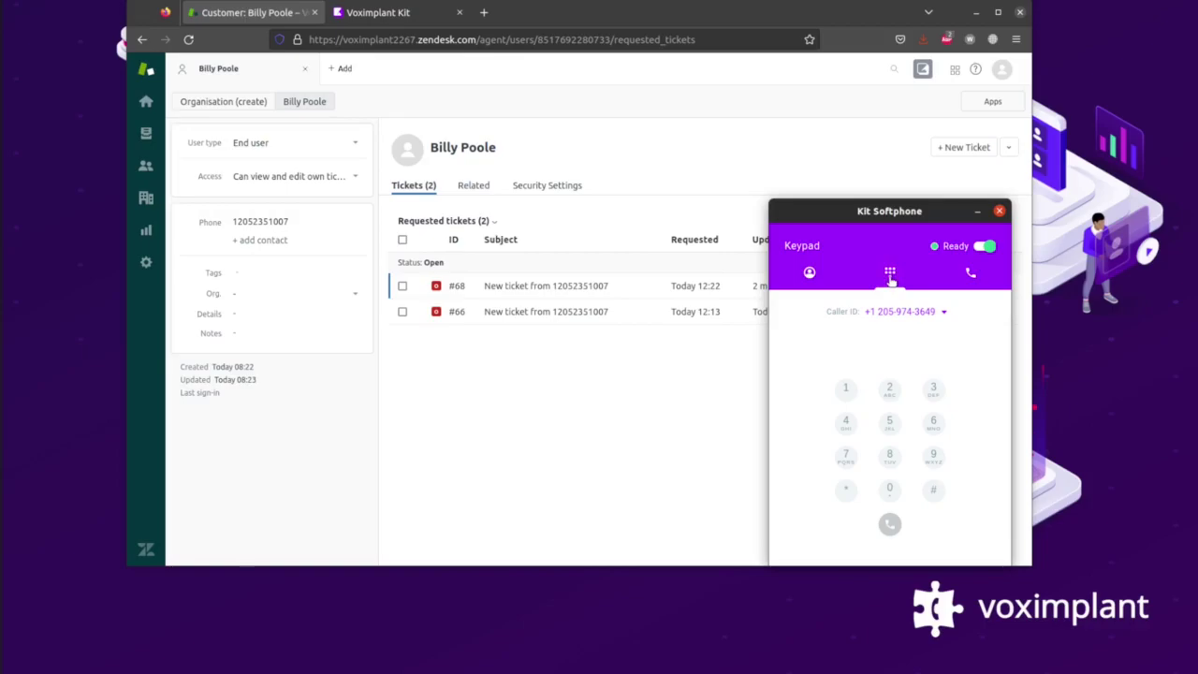
# Go to the Zendesk dashboard and answer the incoming call from the customer.
pyautogui.click(810, 271)
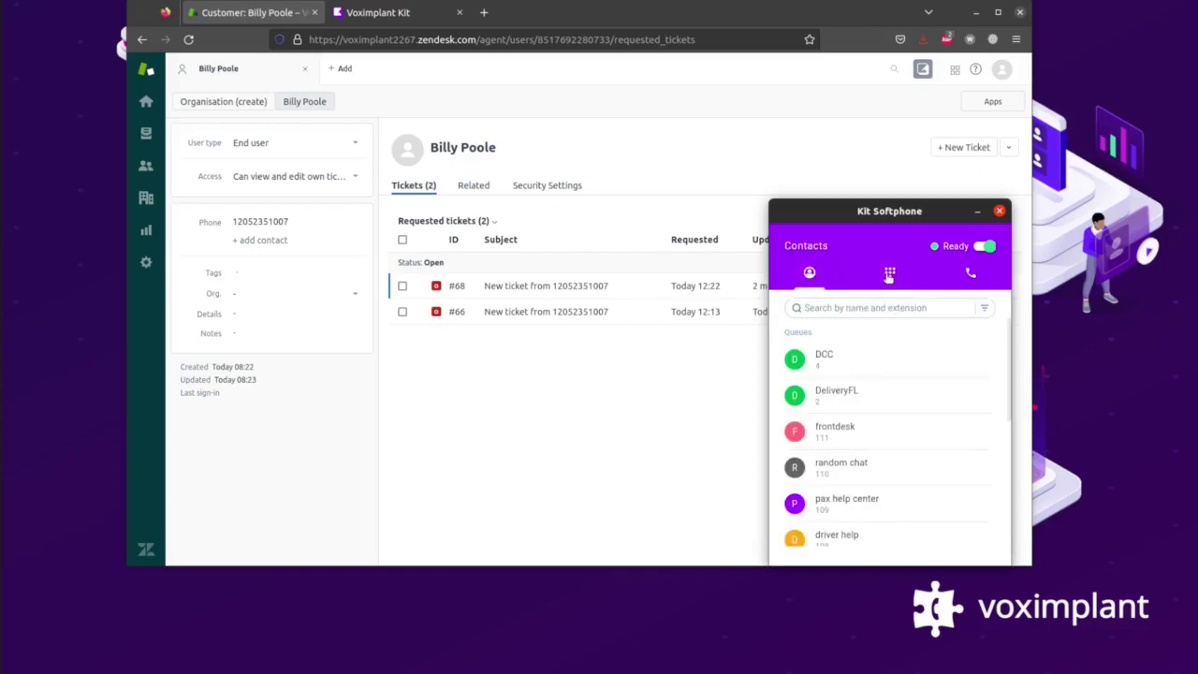
pyautogui.click(889, 272)
pyautogui.click(147, 101)
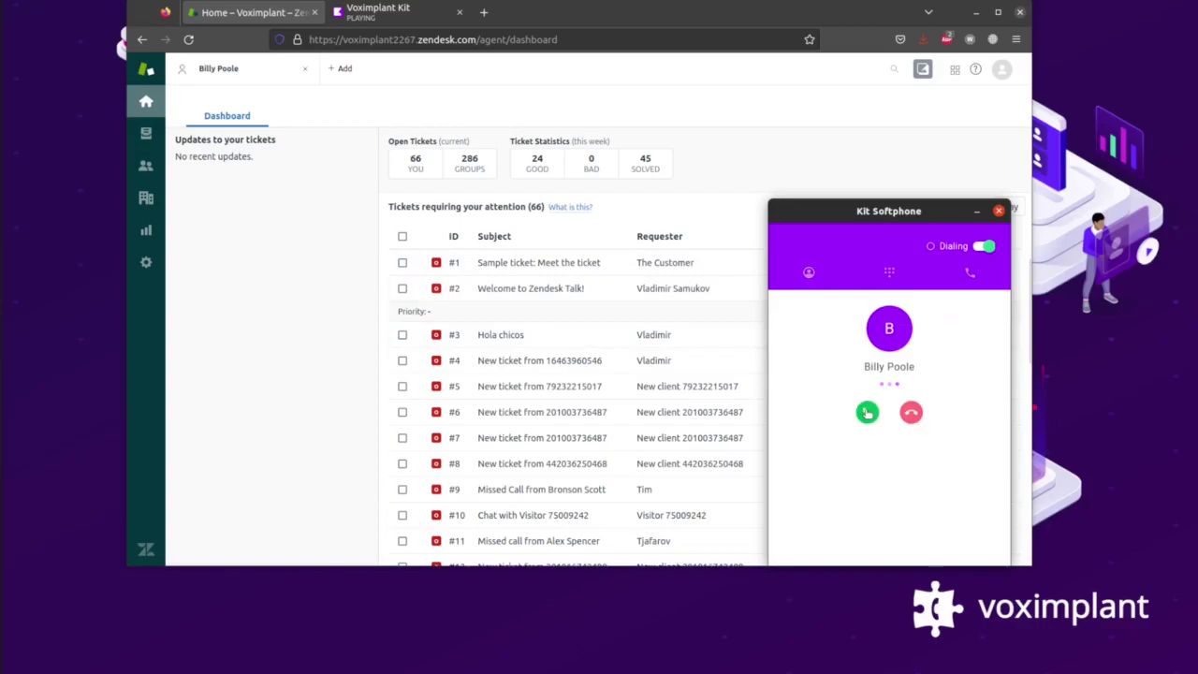
pyautogui.click(867, 413)
# Check the contact card, hang up, and finish after-call work to return to Ready.
pyautogui.click(933, 446)
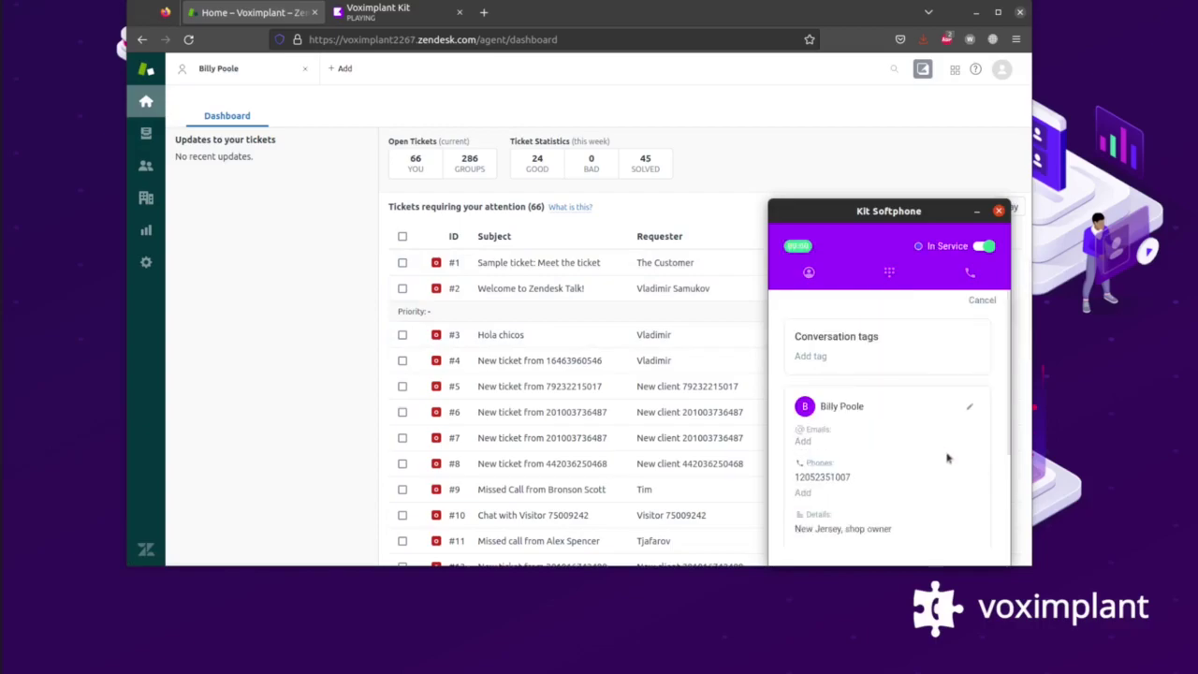
pyautogui.click(983, 301)
pyautogui.click(889, 446)
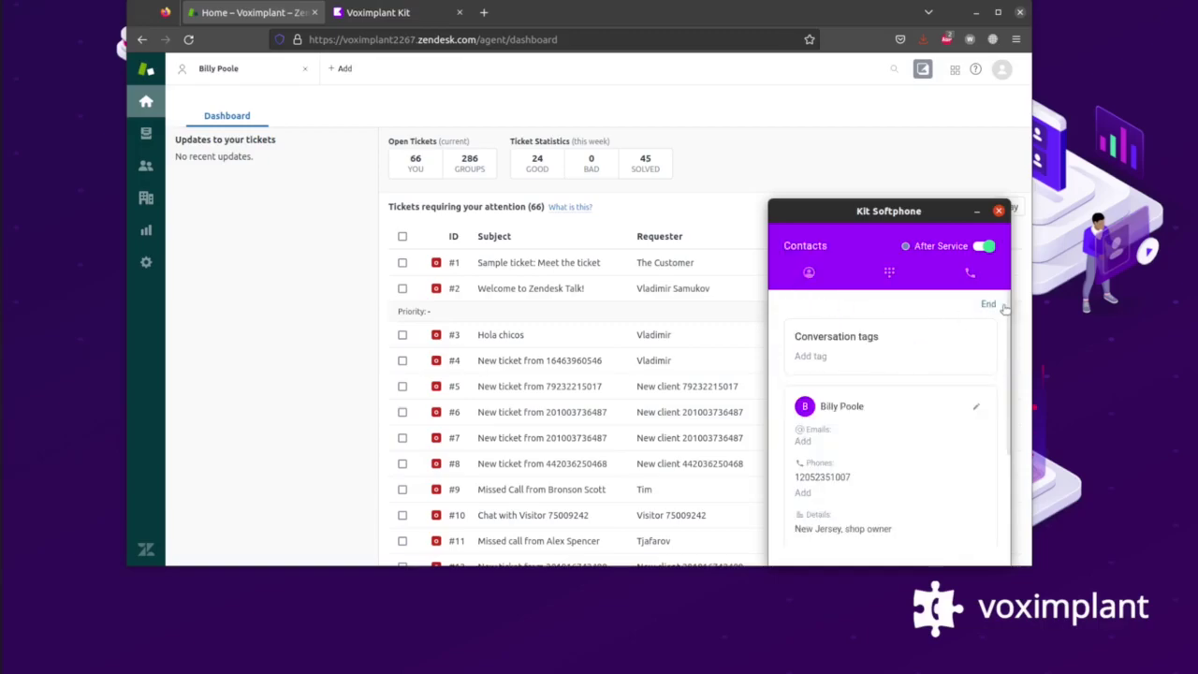
pyautogui.click(988, 307)
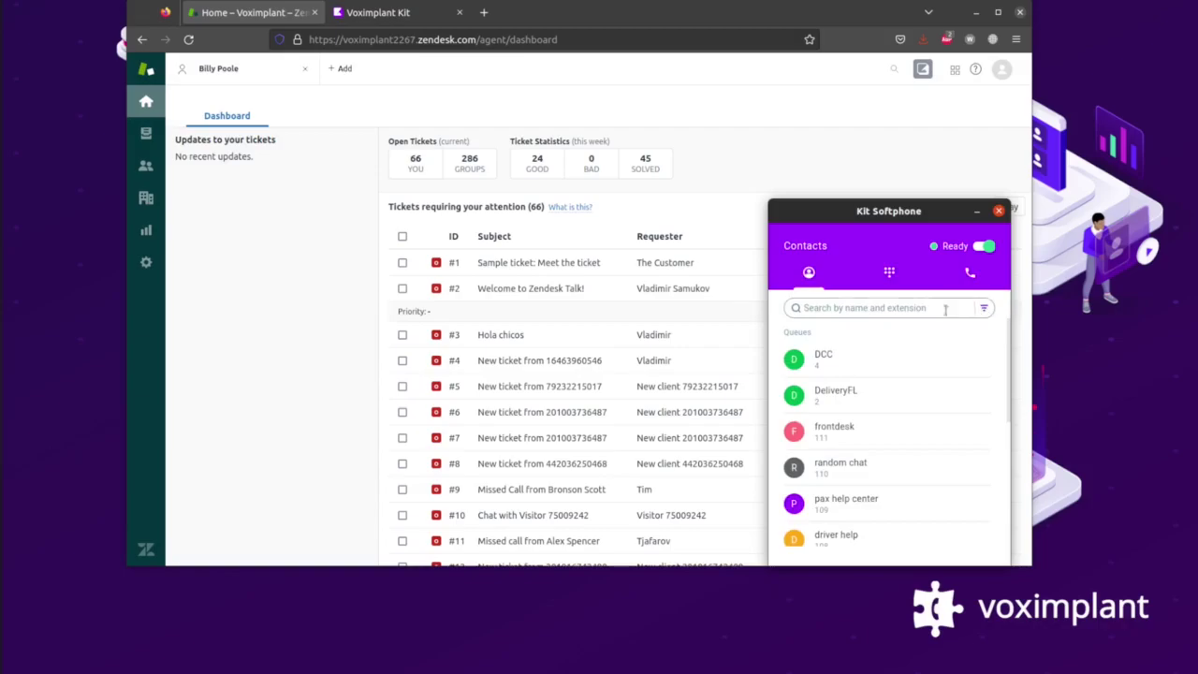
# Open the customer's ticket #68, select its logged Call Details, then show Your unsolved tickets.
pyautogui.click(236, 73)
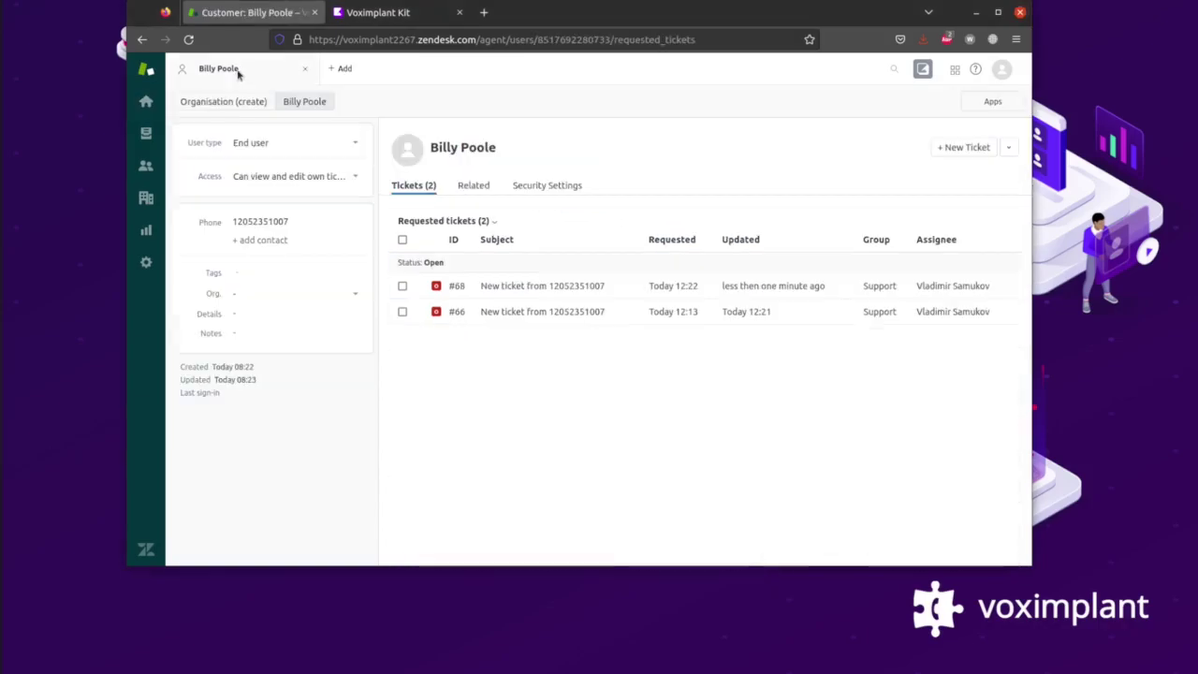
pyautogui.click(548, 286)
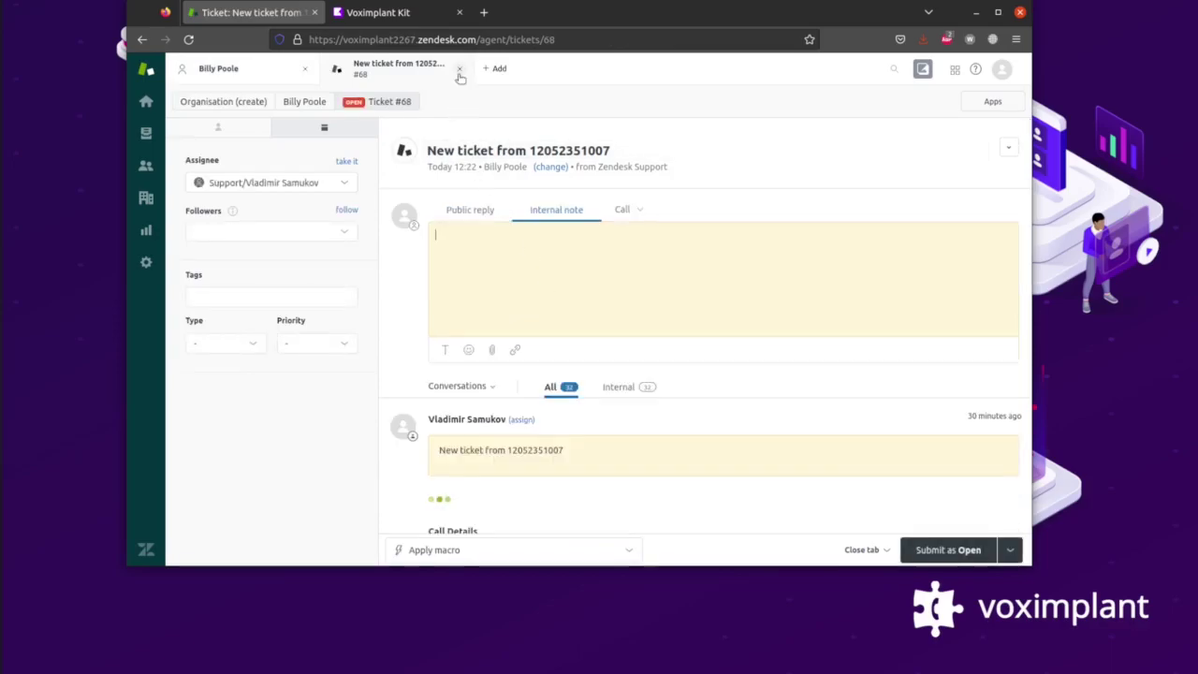
pyautogui.scroll(-1, 492, 281)
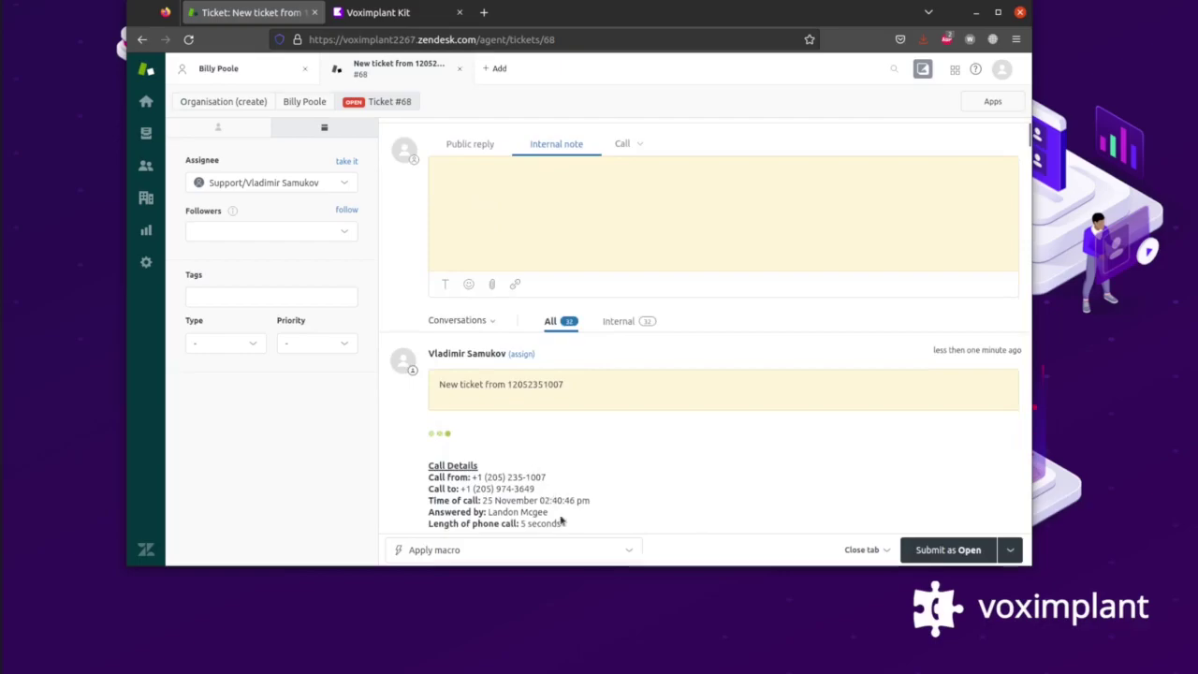
pyautogui.moveTo(563, 524); pyautogui.dragTo(427, 482)
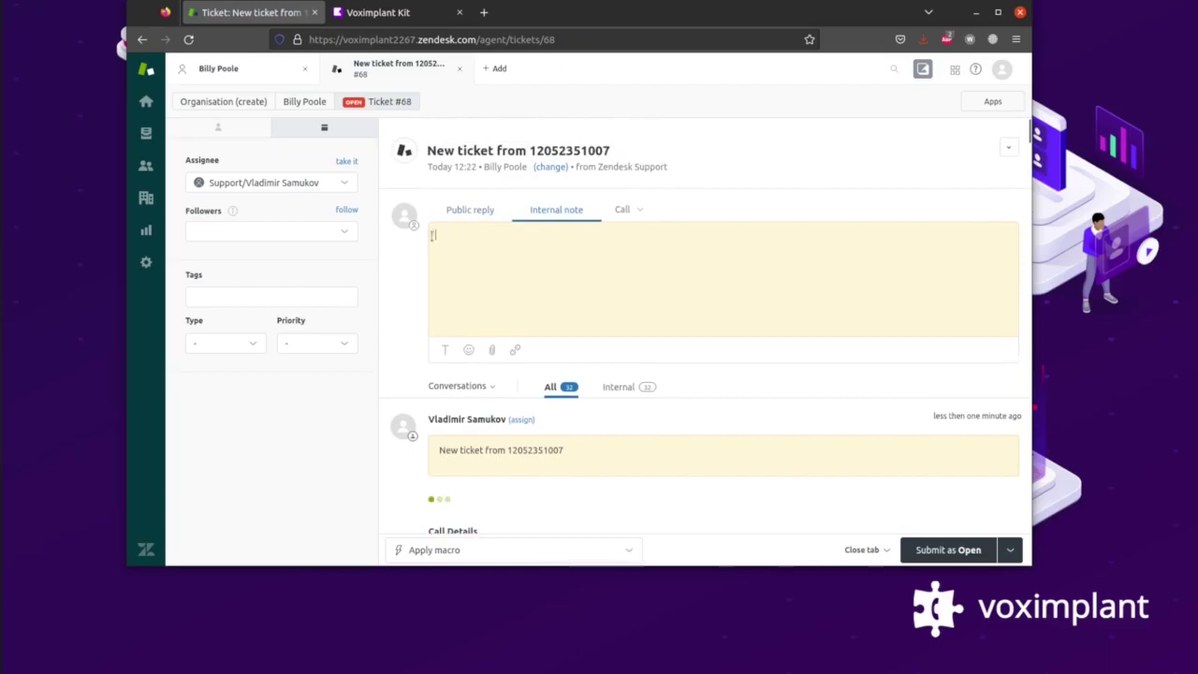
pyautogui.click(148, 134)
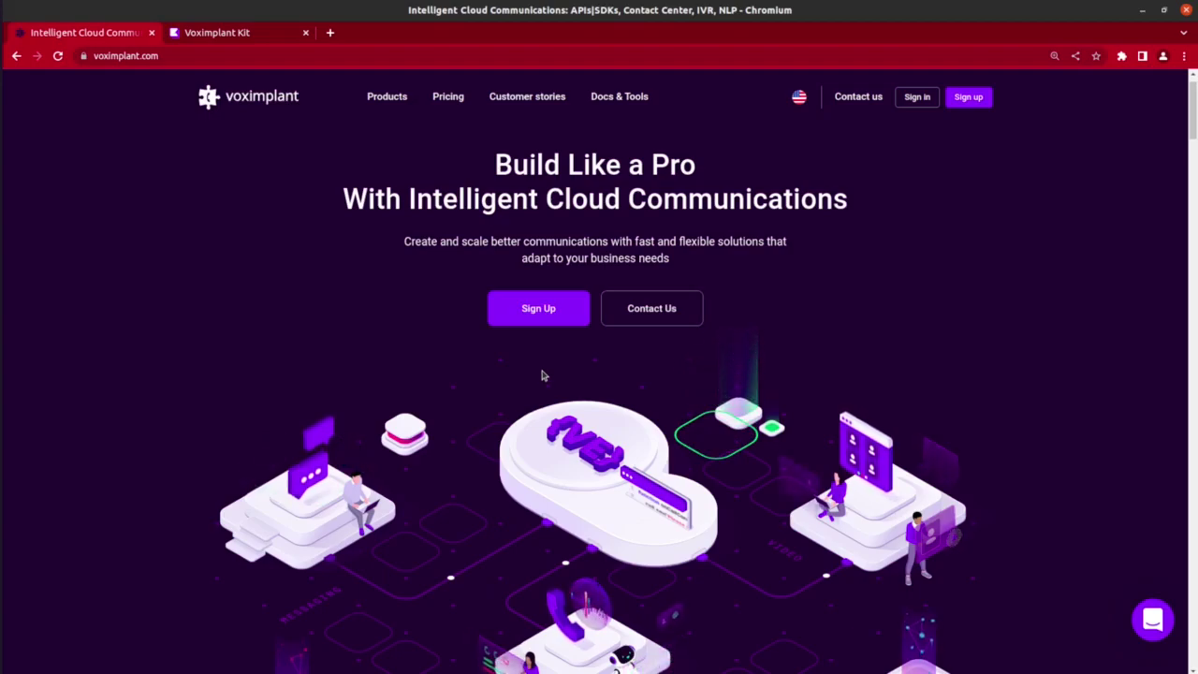
# Begin Voximplant sign-up and open the 14-day contact center trial access form.
pyautogui.click(537, 319)
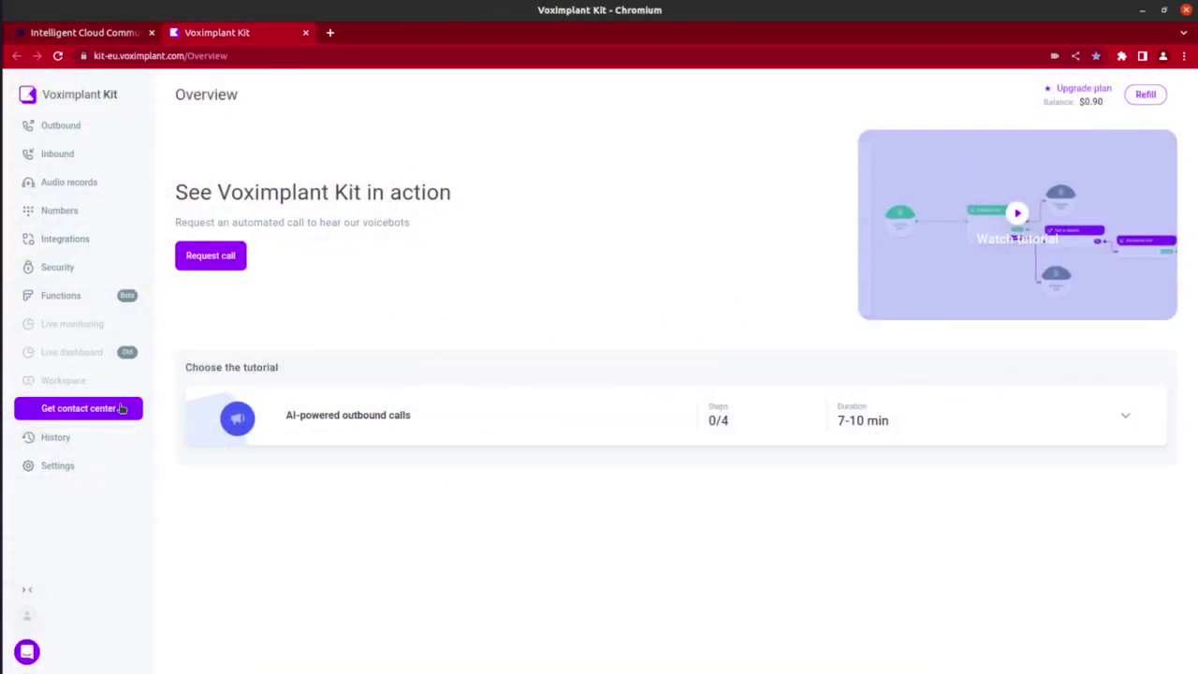
pyautogui.click(121, 409)
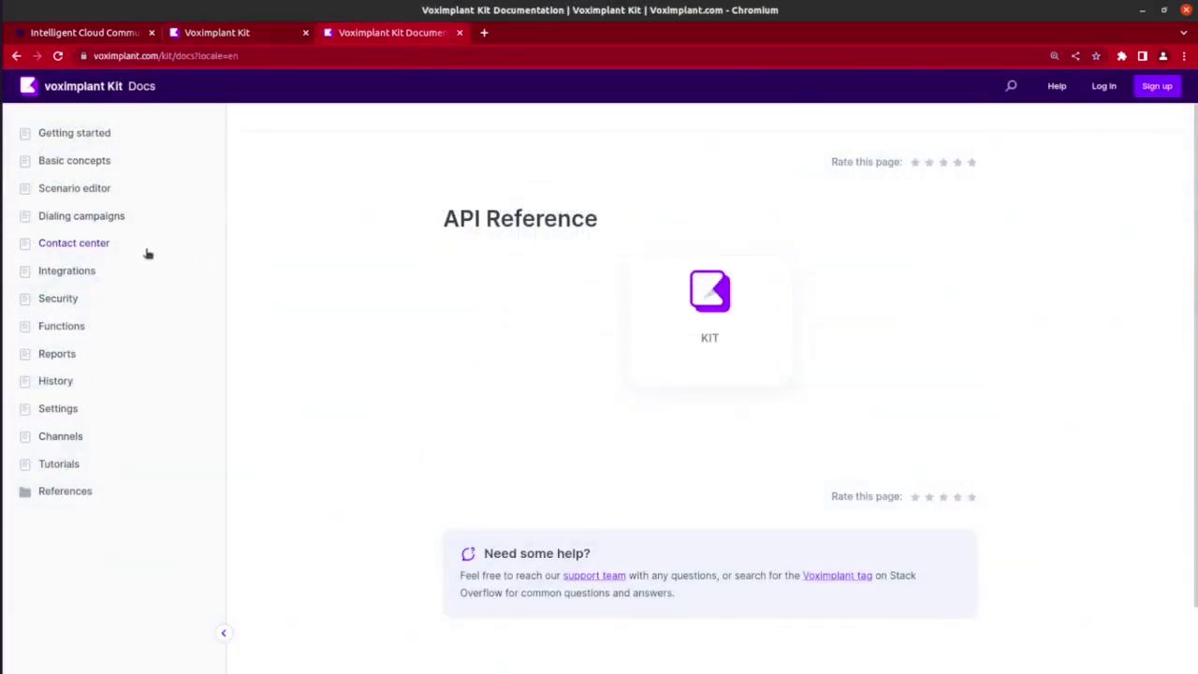
# Open the Contact center 'Using softphone desktop app' guide and review its Windows, Mac and Linux download links.
pyautogui.click(145, 253)
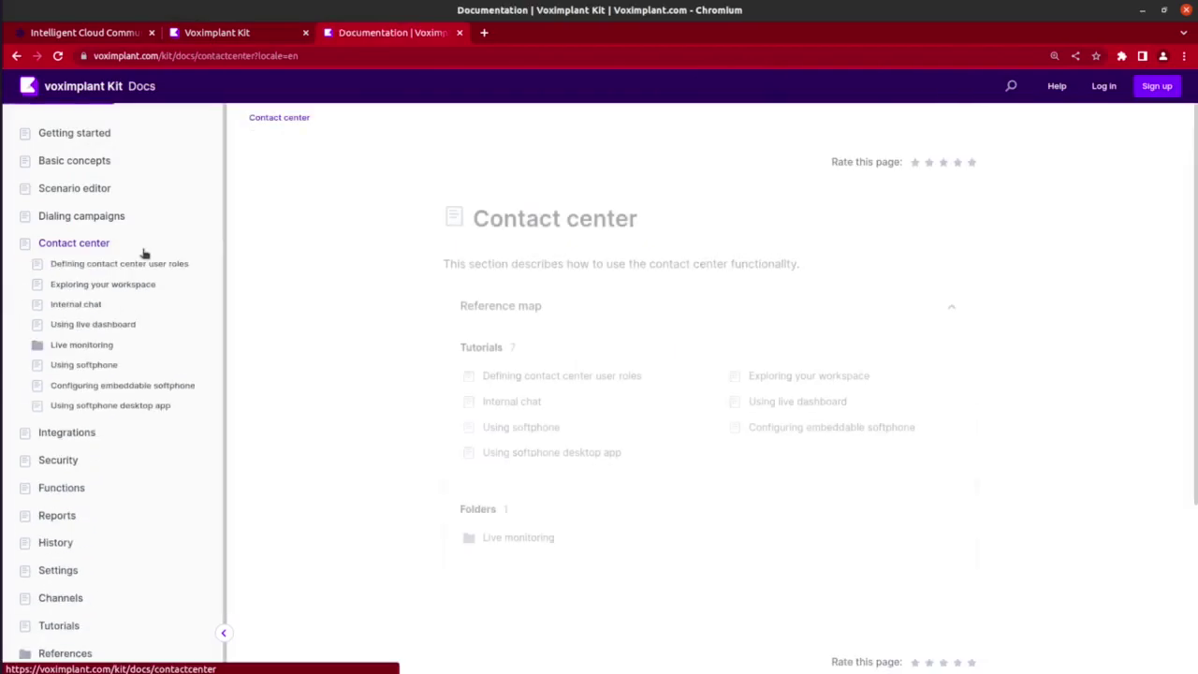
pyautogui.click(131, 406)
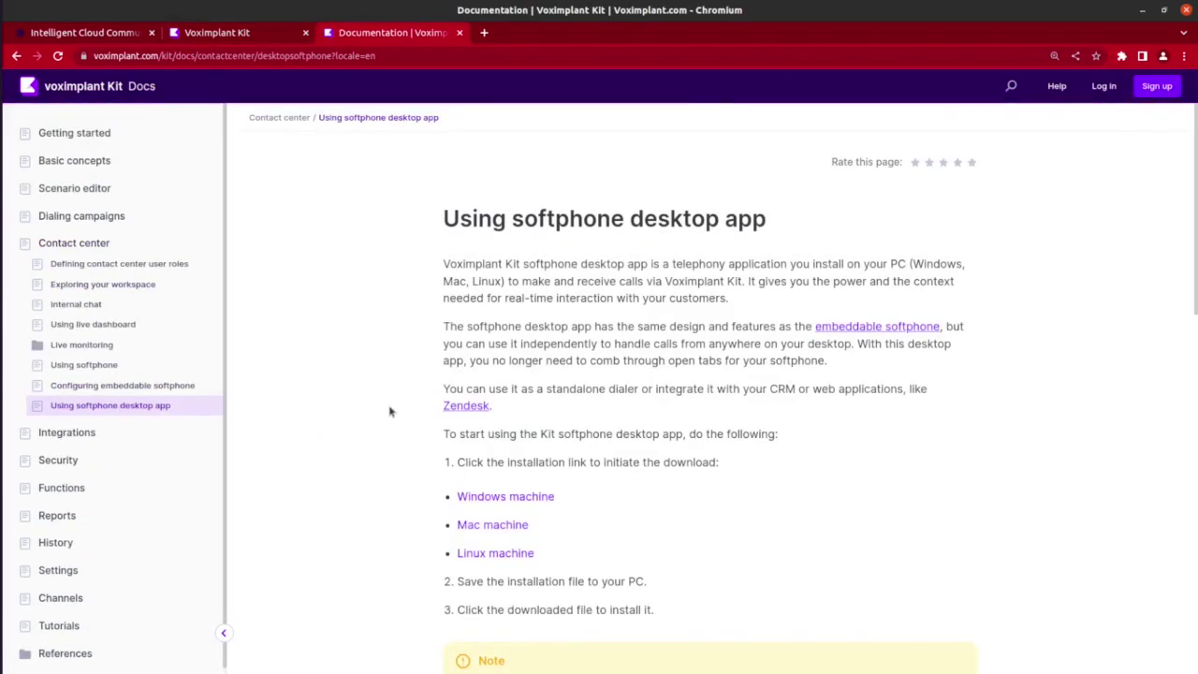
pyautogui.scroll(-1, 391, 412)
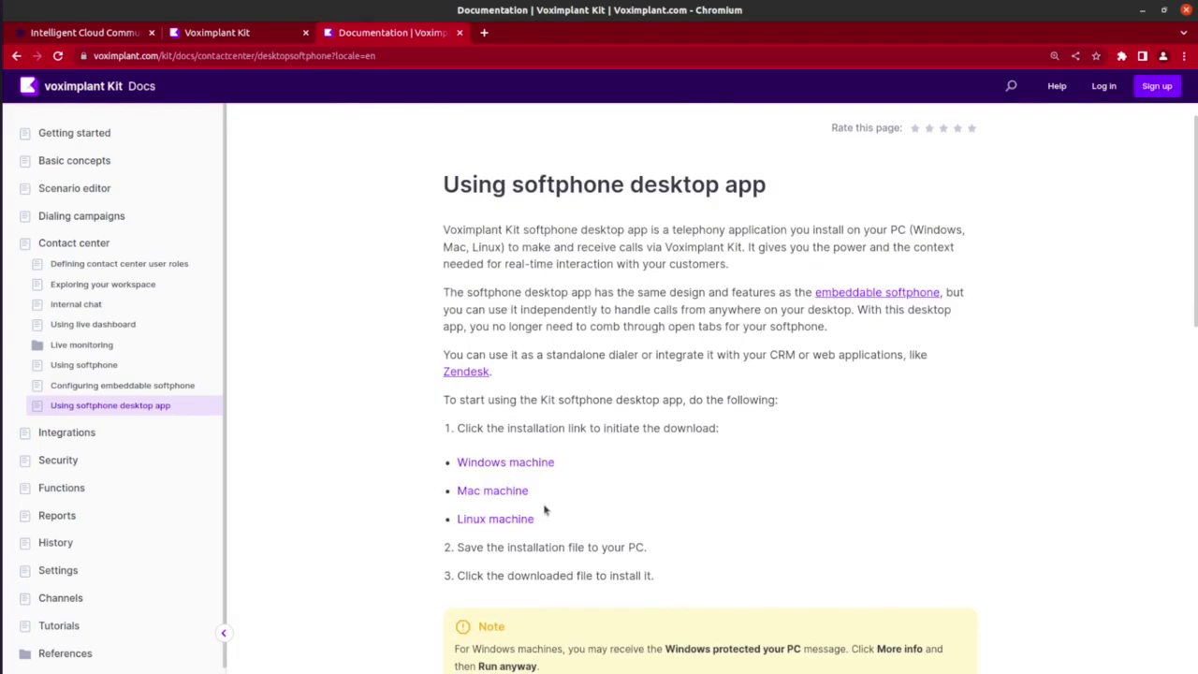
pyautogui.moveTo(534, 519); pyautogui.dragTo(524, 508)
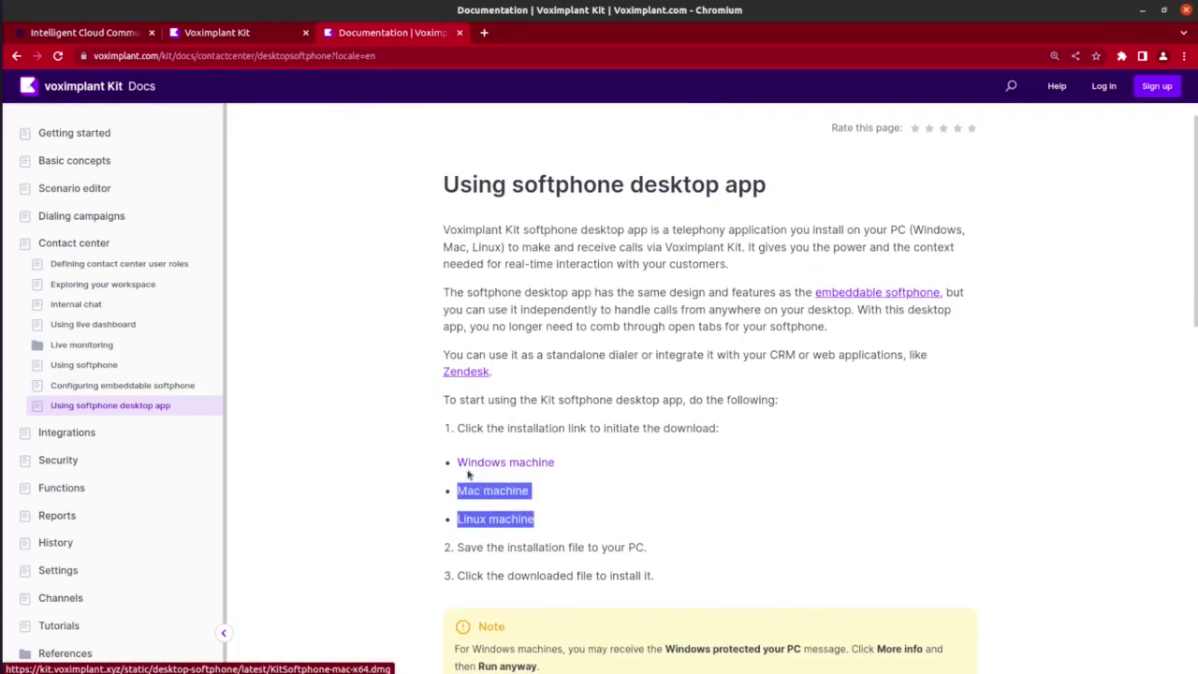
pyautogui.moveTo(468, 474); pyautogui.dragTo(459, 462)
pyautogui.click(552, 493)
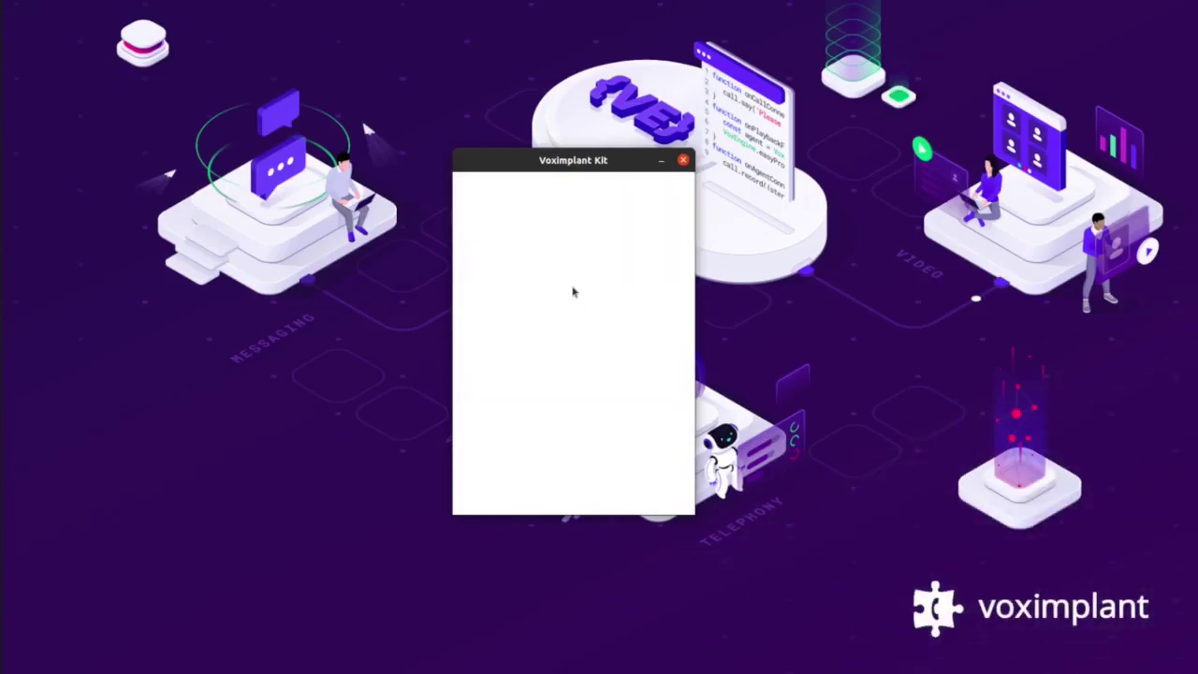
# Sign in to the Softphone desktop app with the account name, email address and password.
pyautogui.click(557, 295)
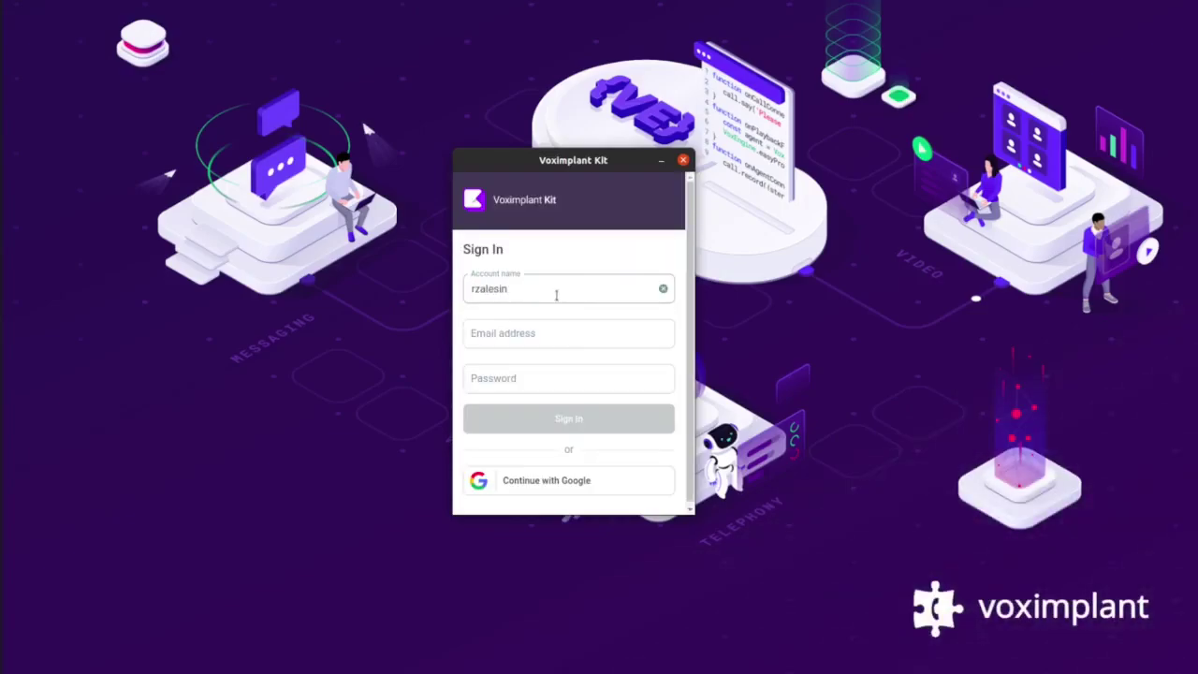
pyautogui.press('Tab')
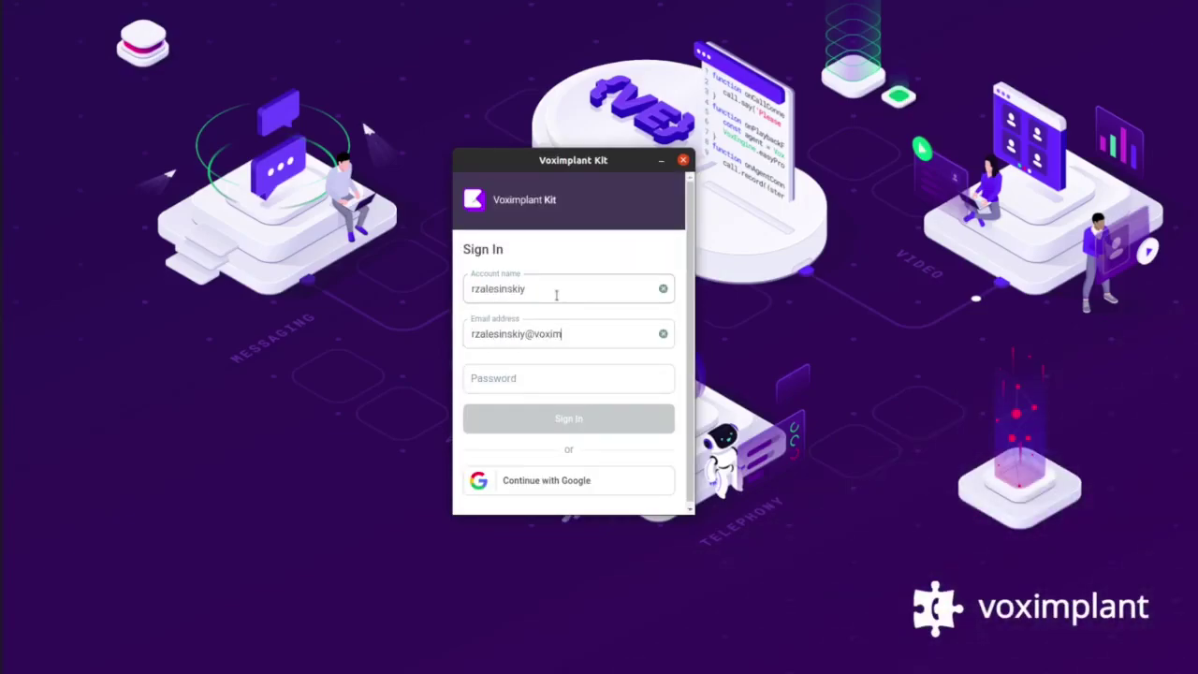
pyautogui.press('Tab')
pyautogui.write('**********')
pyautogui.press('Return')
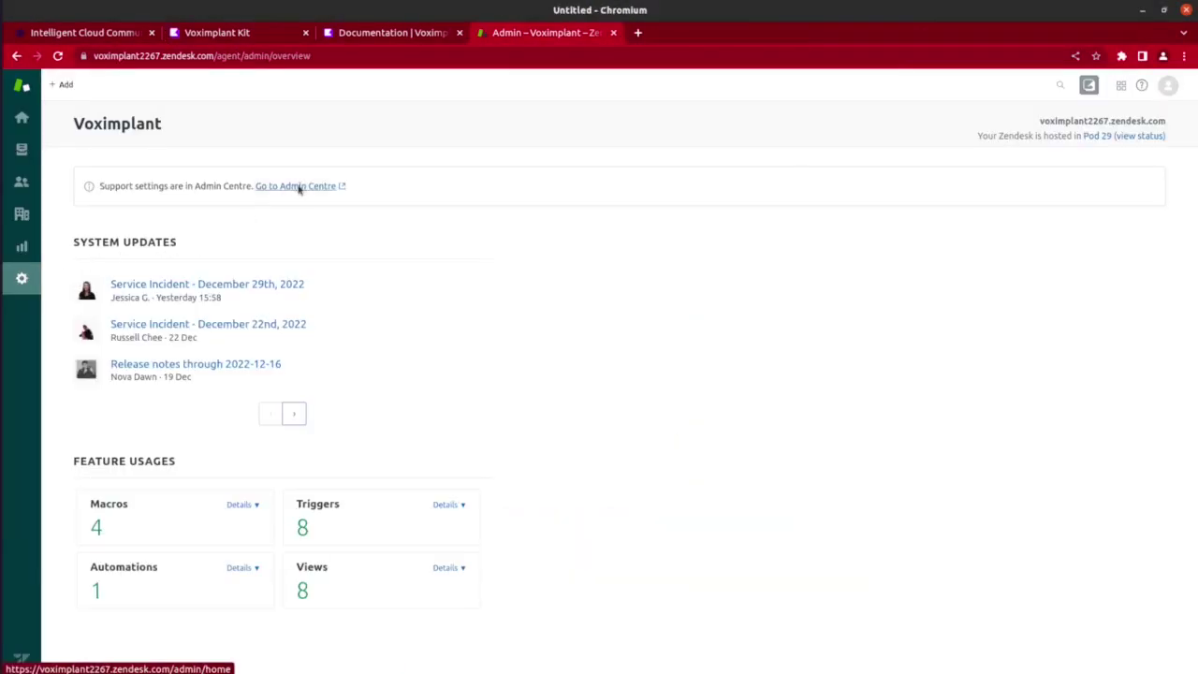
# Find Voximplant Kit in the Zendesk Marketplace by filtering for 'vo' and start its install.
pyautogui.click(299, 186)
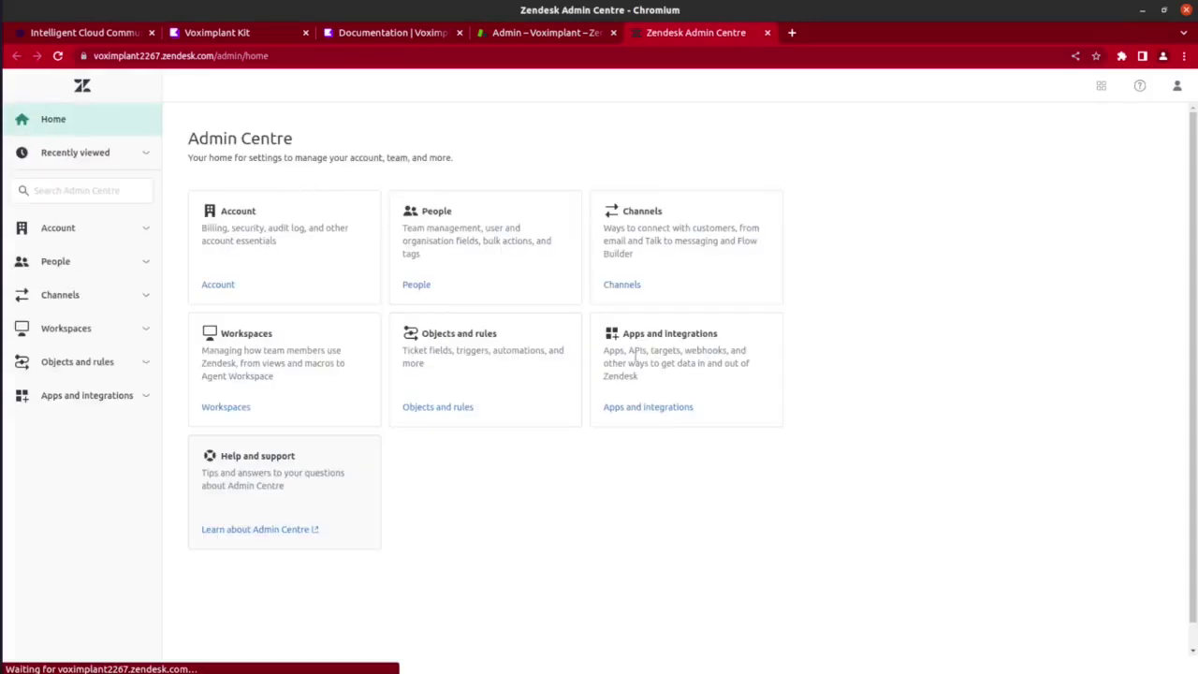
pyautogui.click(658, 409)
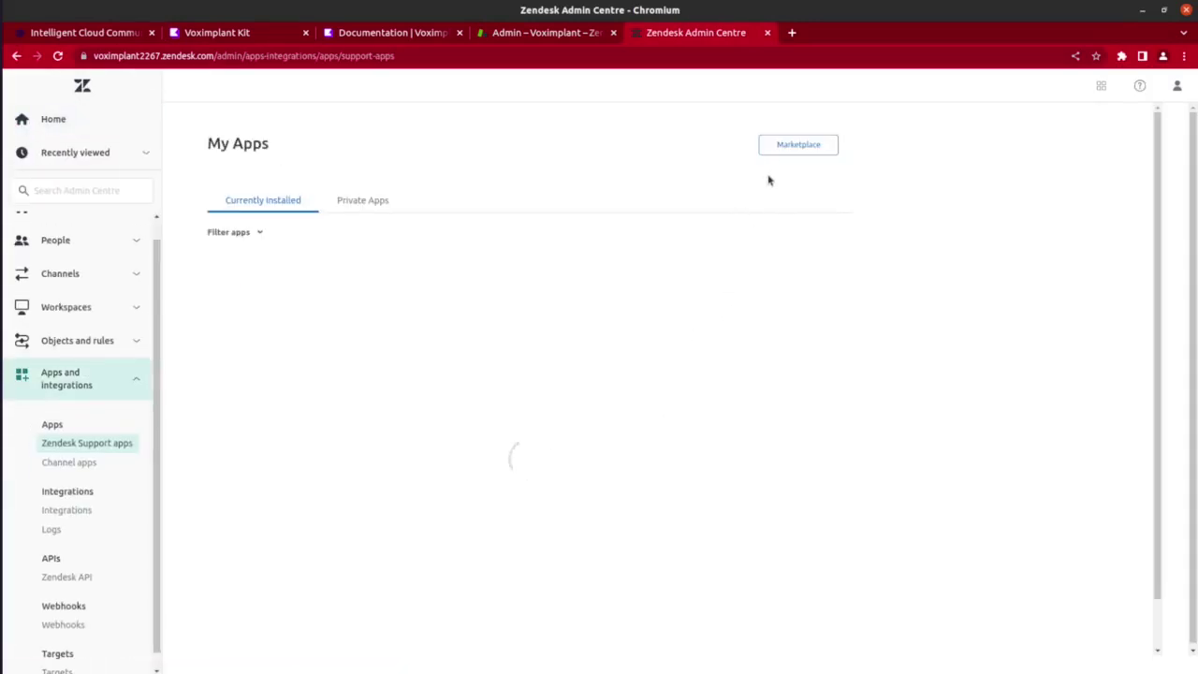
pyautogui.click(787, 150)
pyautogui.click(365, 459)
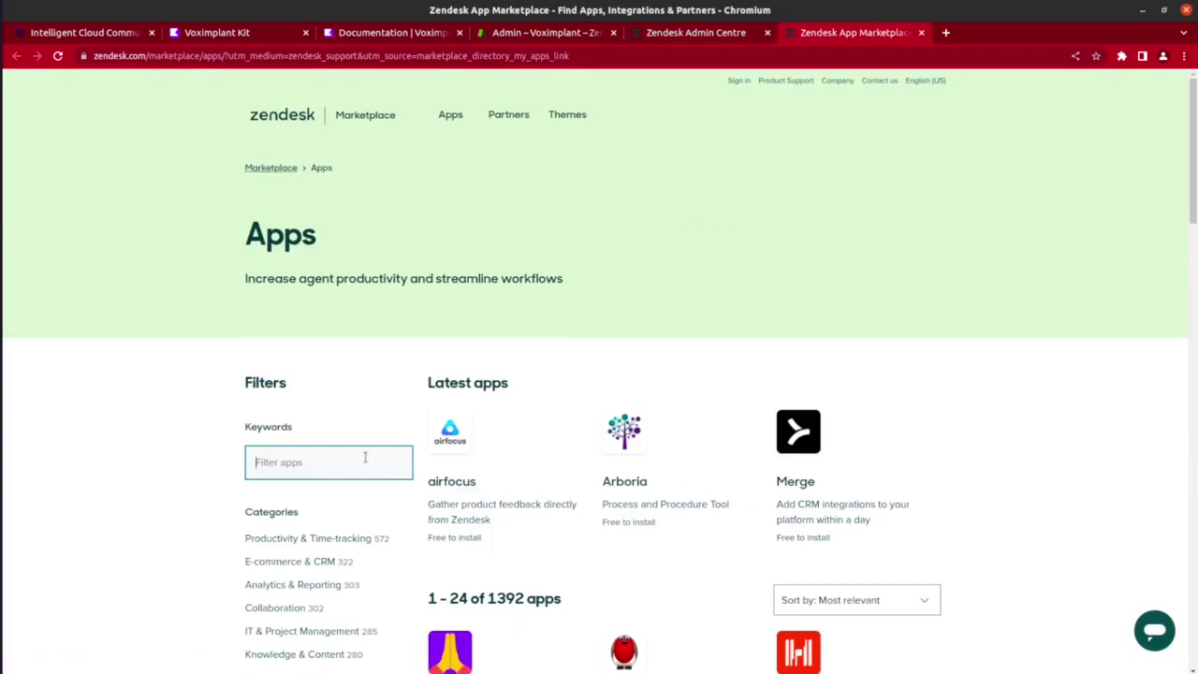
pyautogui.write('vo')
pyautogui.click(459, 535)
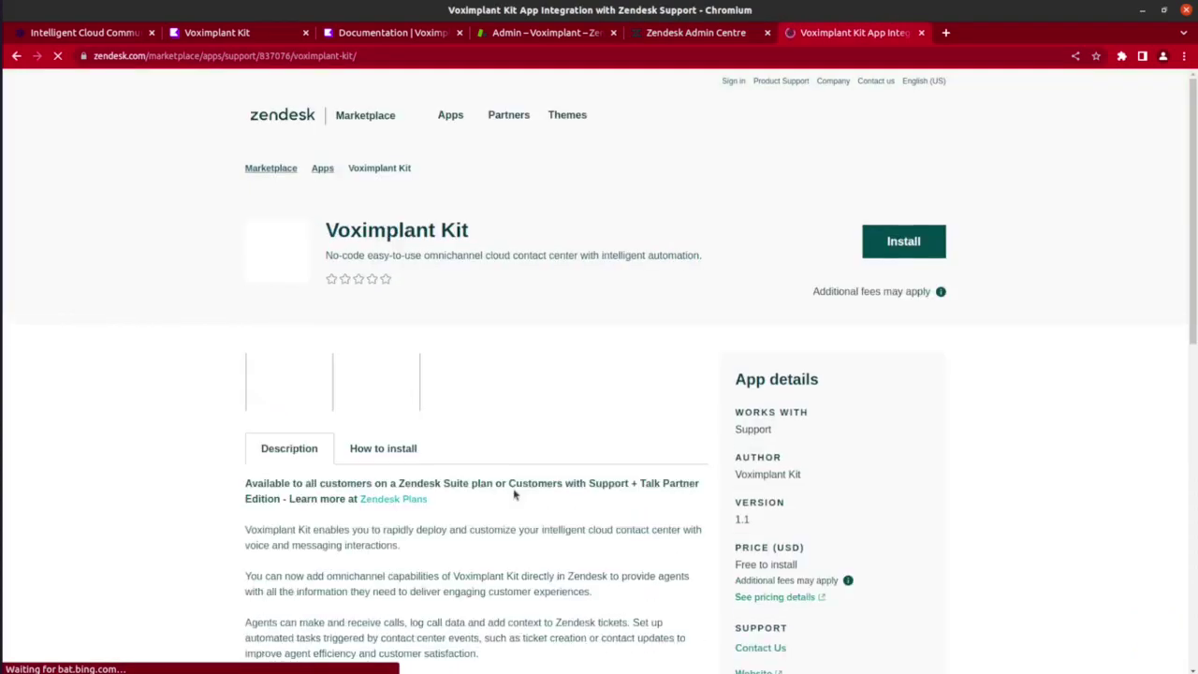
pyautogui.click(886, 253)
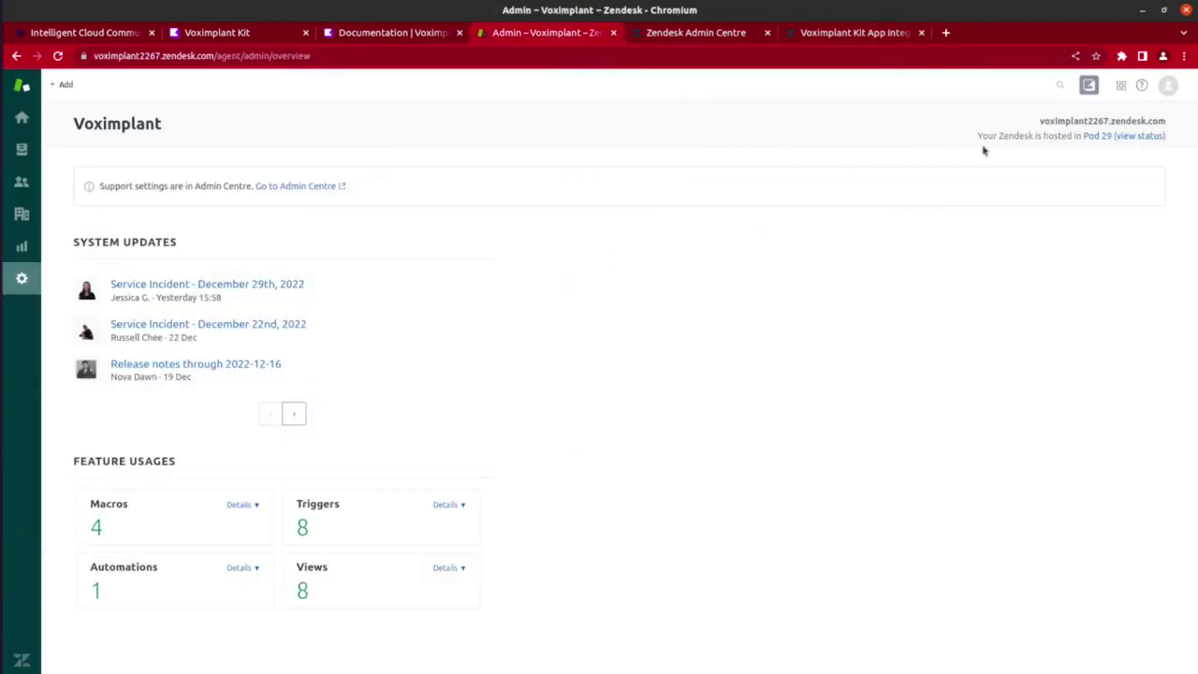
# Sign the Zendesk Voximplant Kit app in with the account's email address.
pyautogui.click(1088, 85)
pyautogui.click(1091, 151)
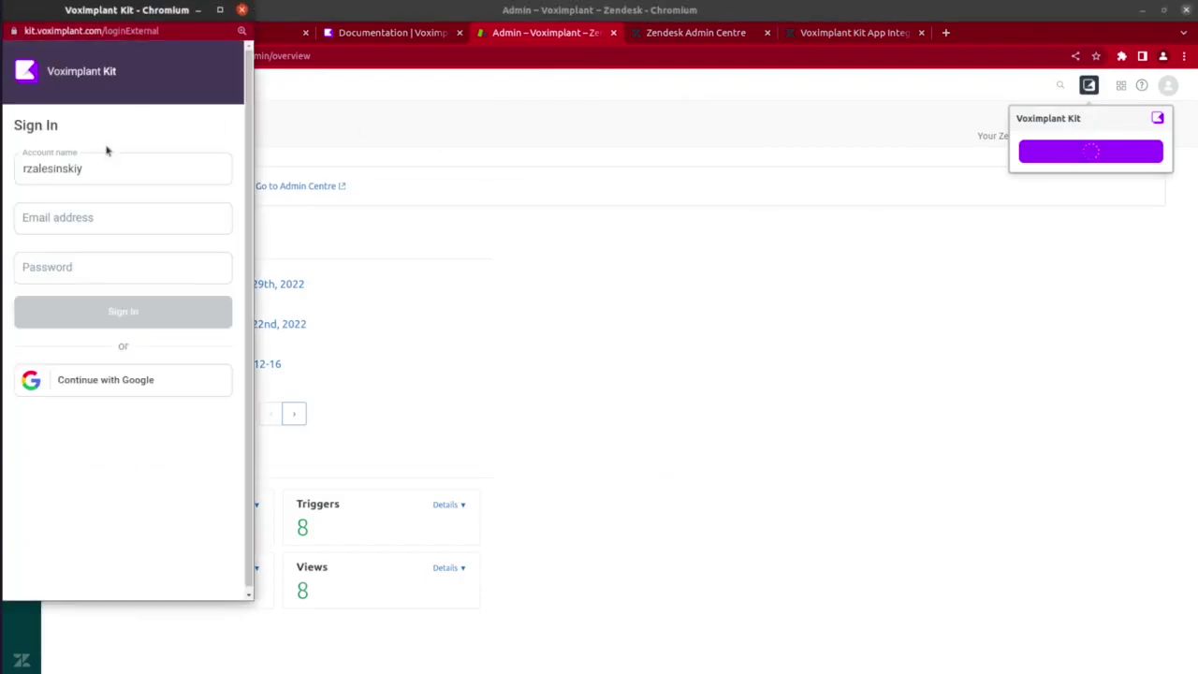
pyautogui.click(99, 217)
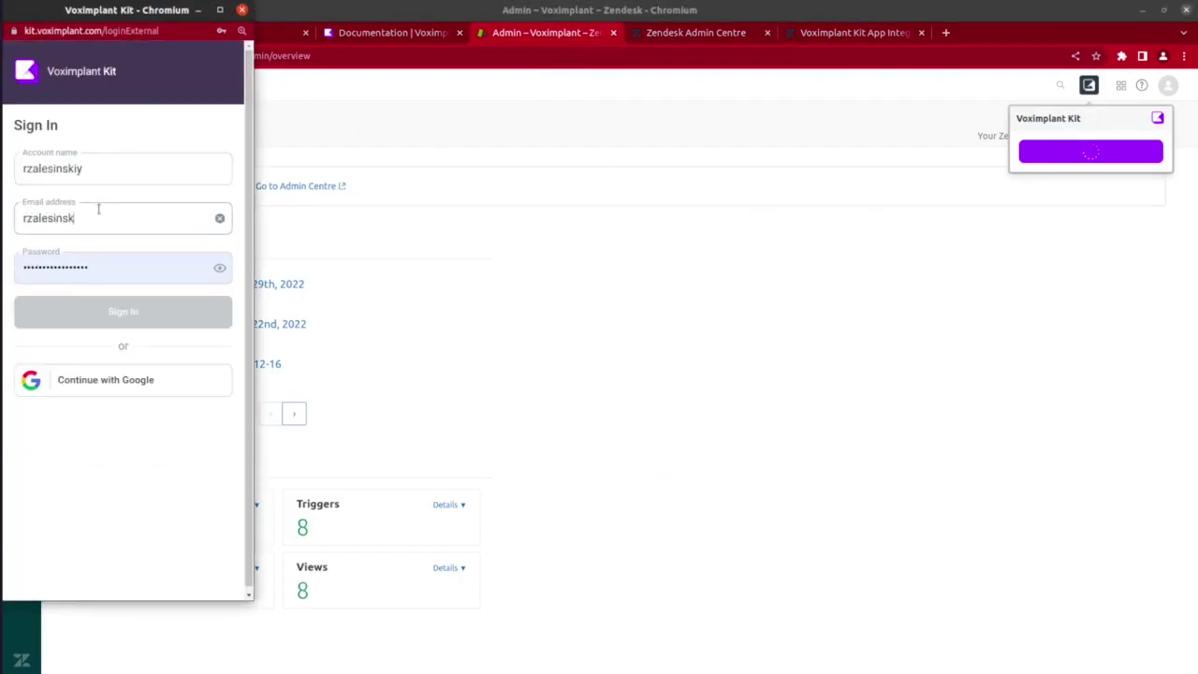
pyautogui.press('Return')
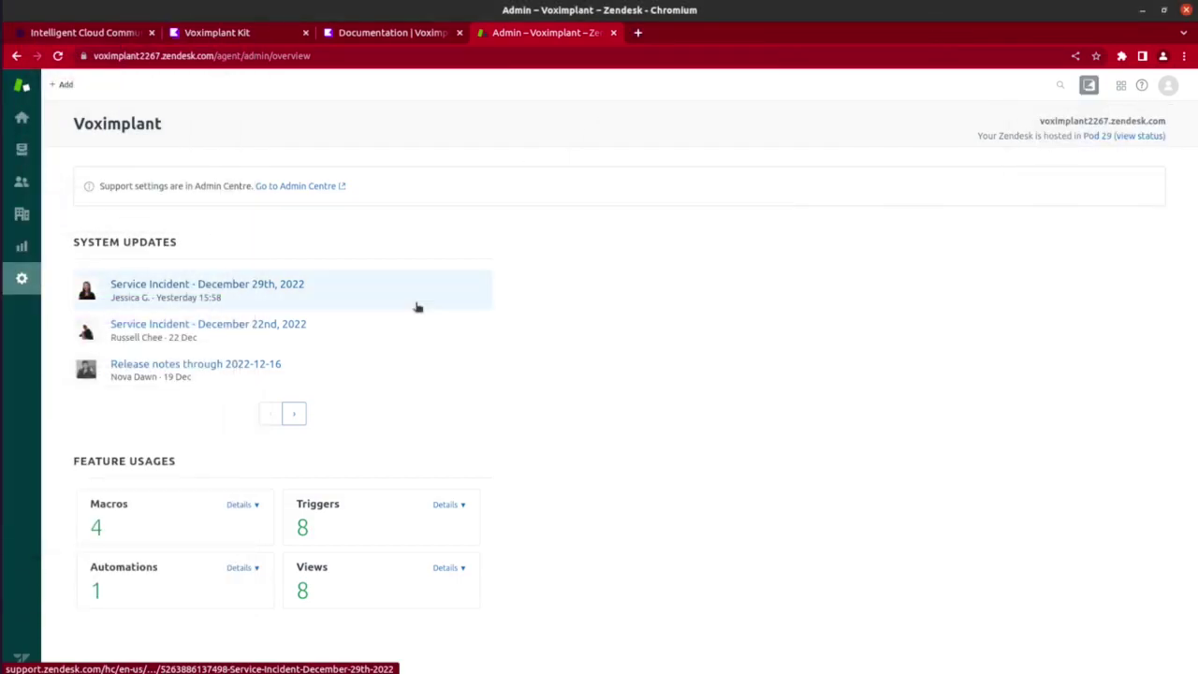
# Create, copy and save a third API token under Admin Centre > Apps and integrations > Zendesk API.
pyautogui.click(313, 190)
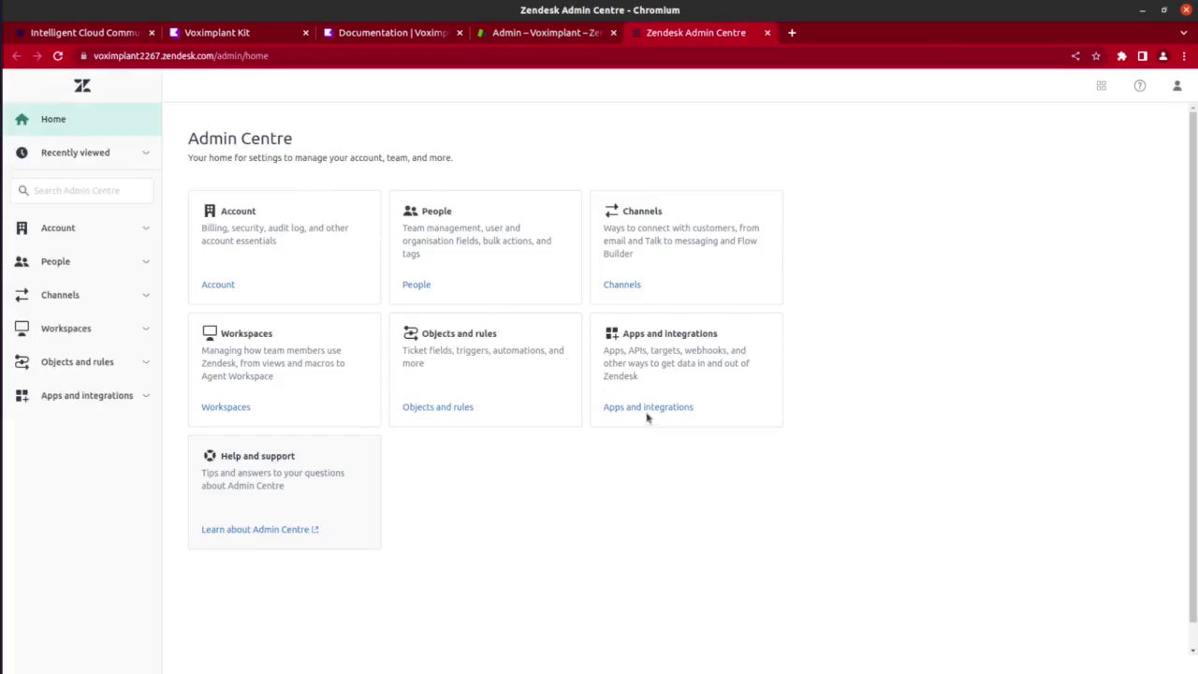
pyautogui.click(647, 409)
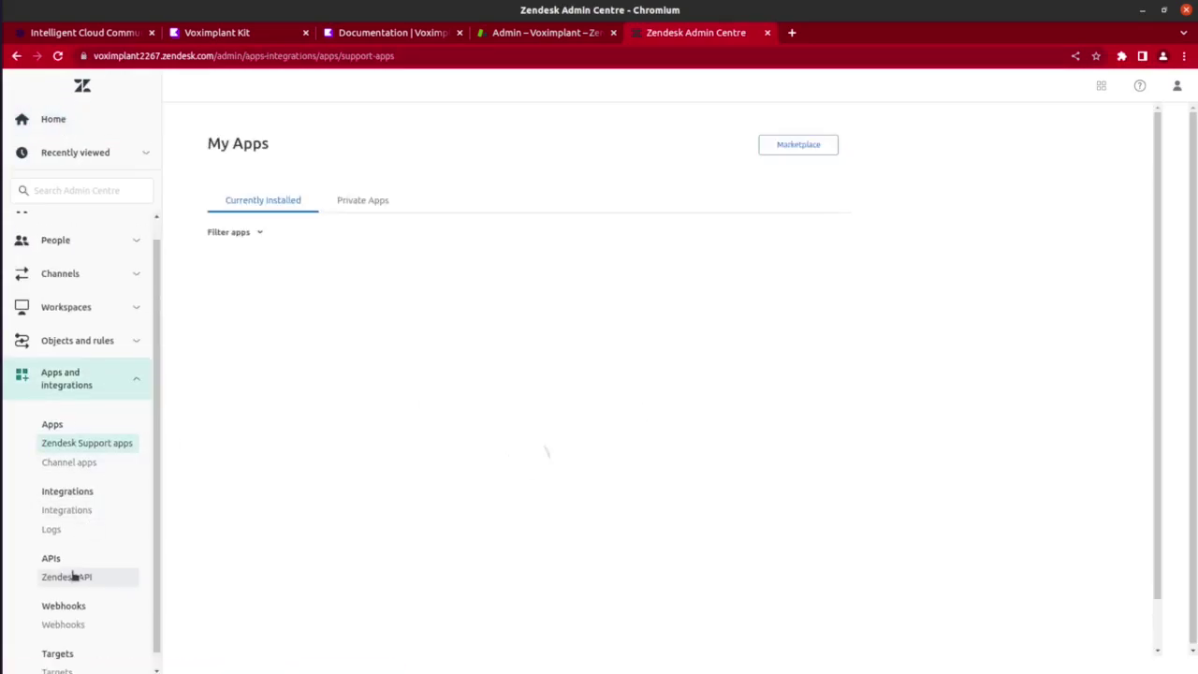
pyautogui.click(73, 577)
pyautogui.click(1084, 337)
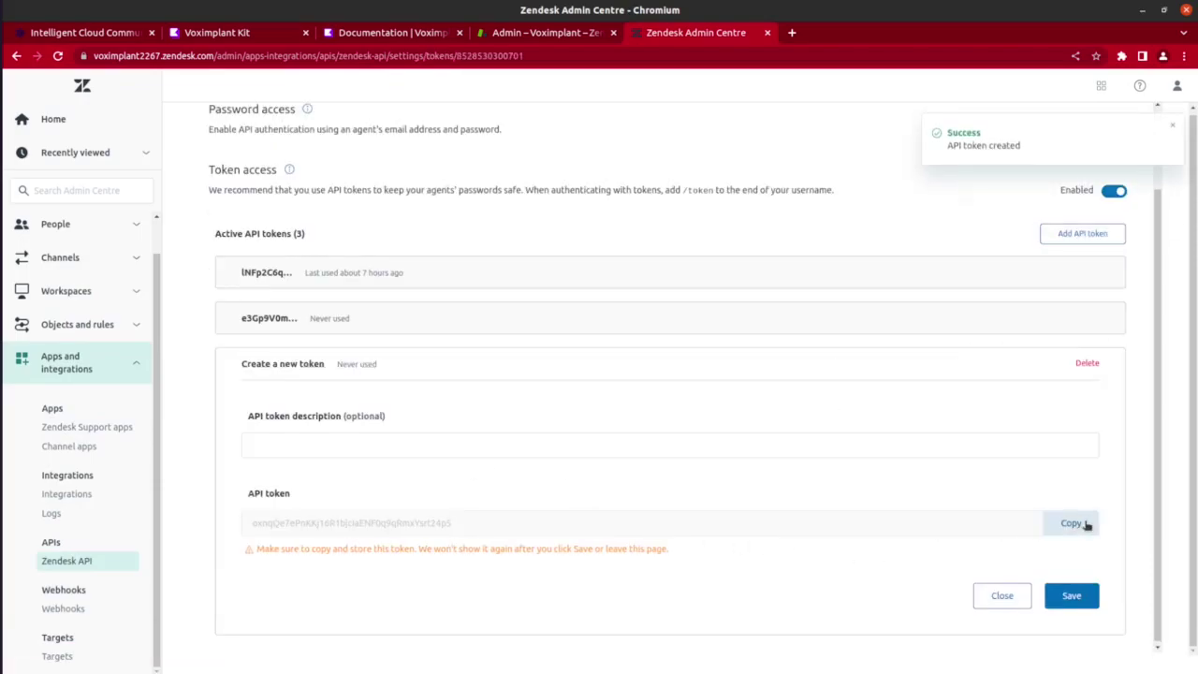
pyautogui.click(1074, 523)
pyautogui.click(1071, 596)
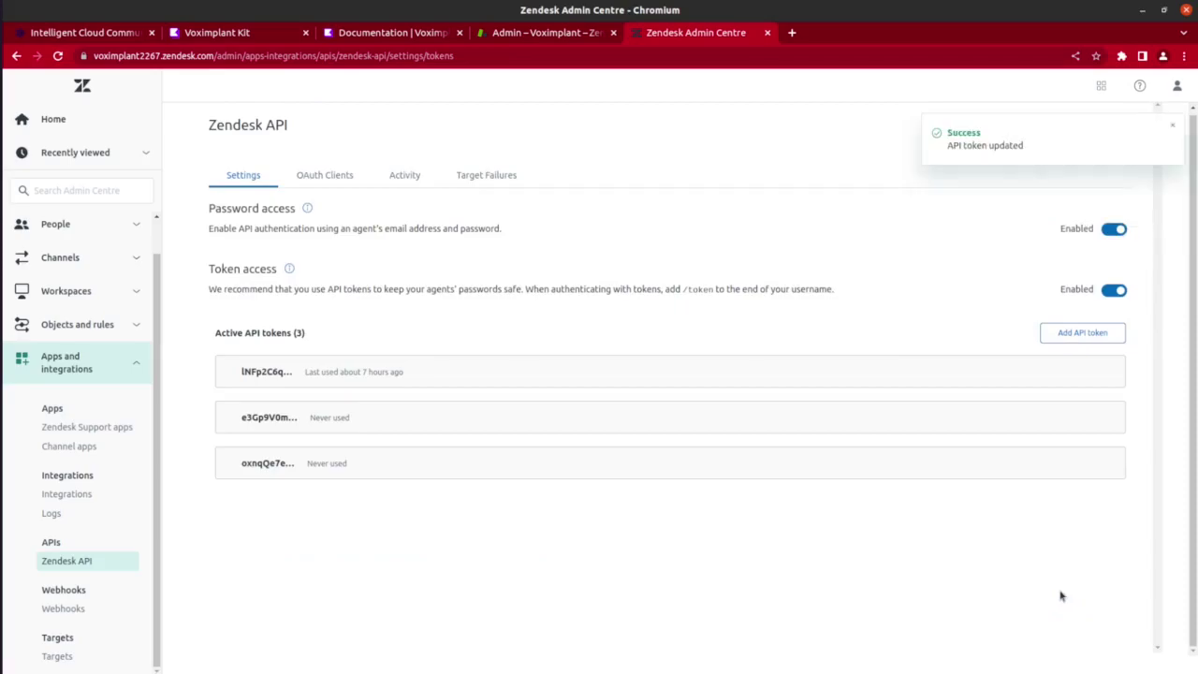
pyautogui.hotkey('ctrl', '2')
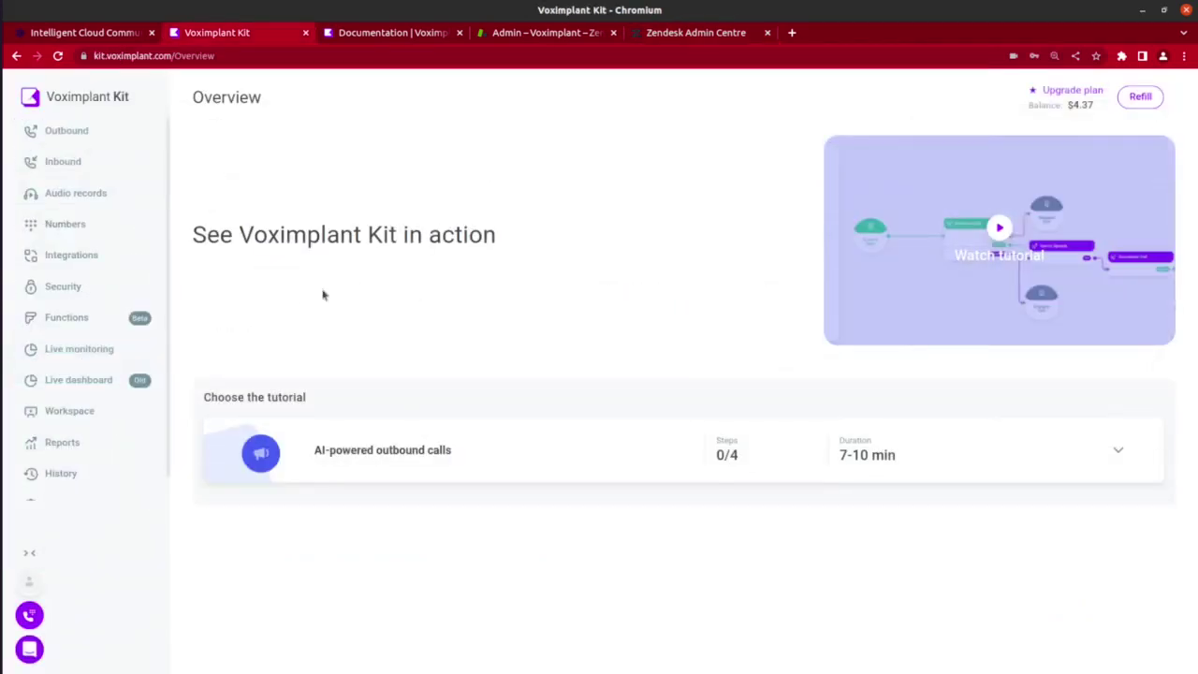
# Open the Zendesk card in the Kit Integrations Marketplace and switch on Synchronize contacts and Synchronize agents.
pyautogui.click(101, 257)
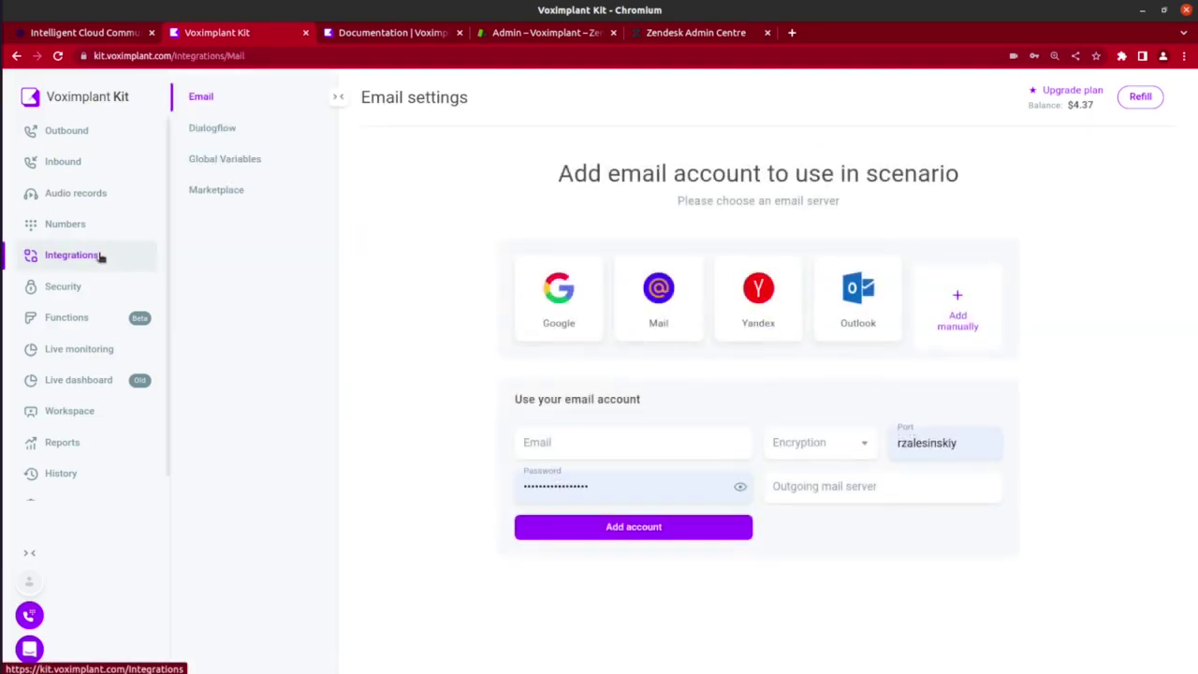
pyautogui.click(216, 197)
pyautogui.click(457, 203)
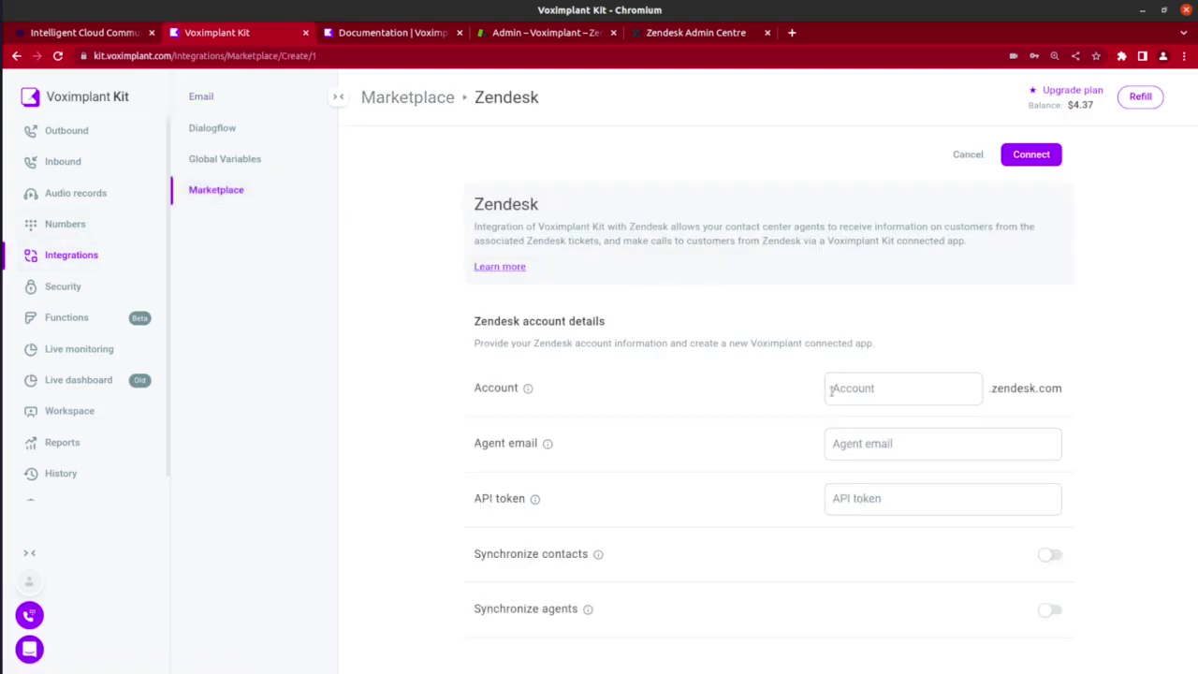
pyautogui.click(832, 391)
pyautogui.click(873, 445)
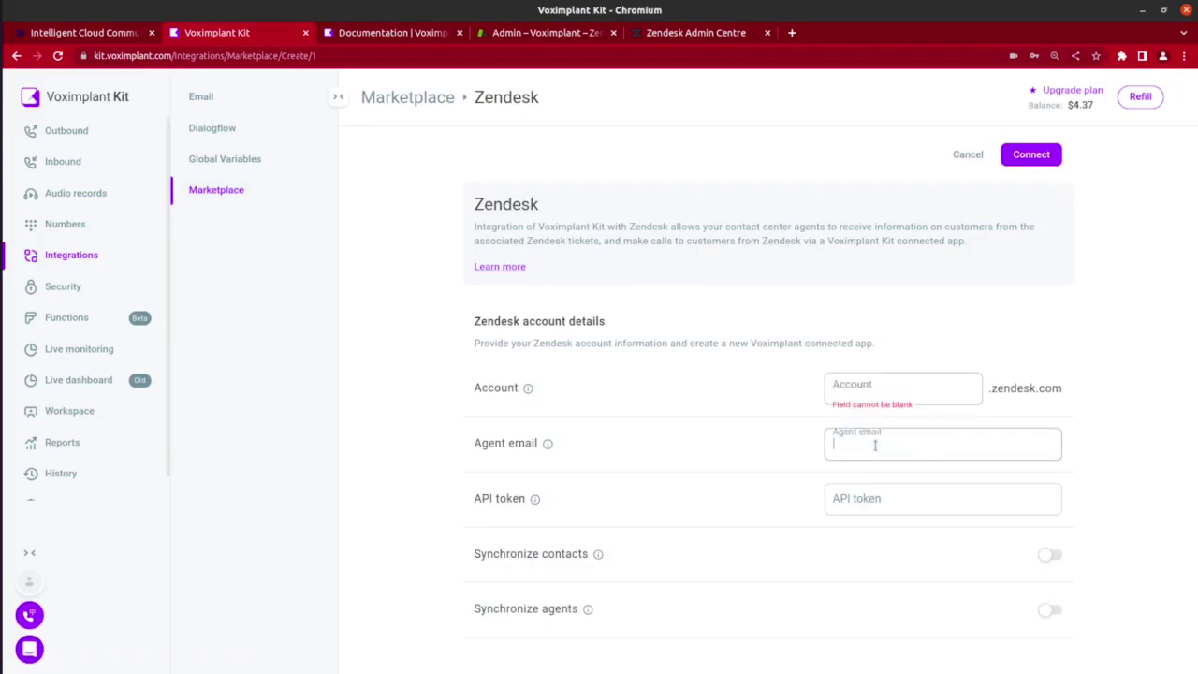
pyautogui.click(891, 499)
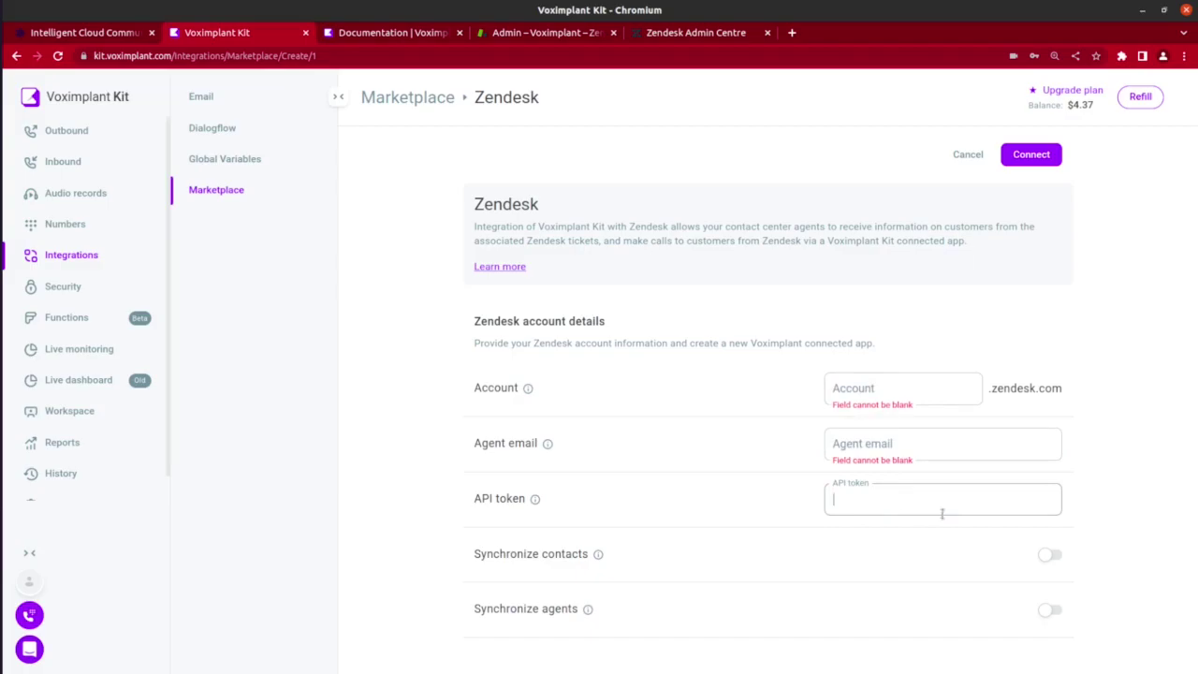
pyautogui.click(1049, 555)
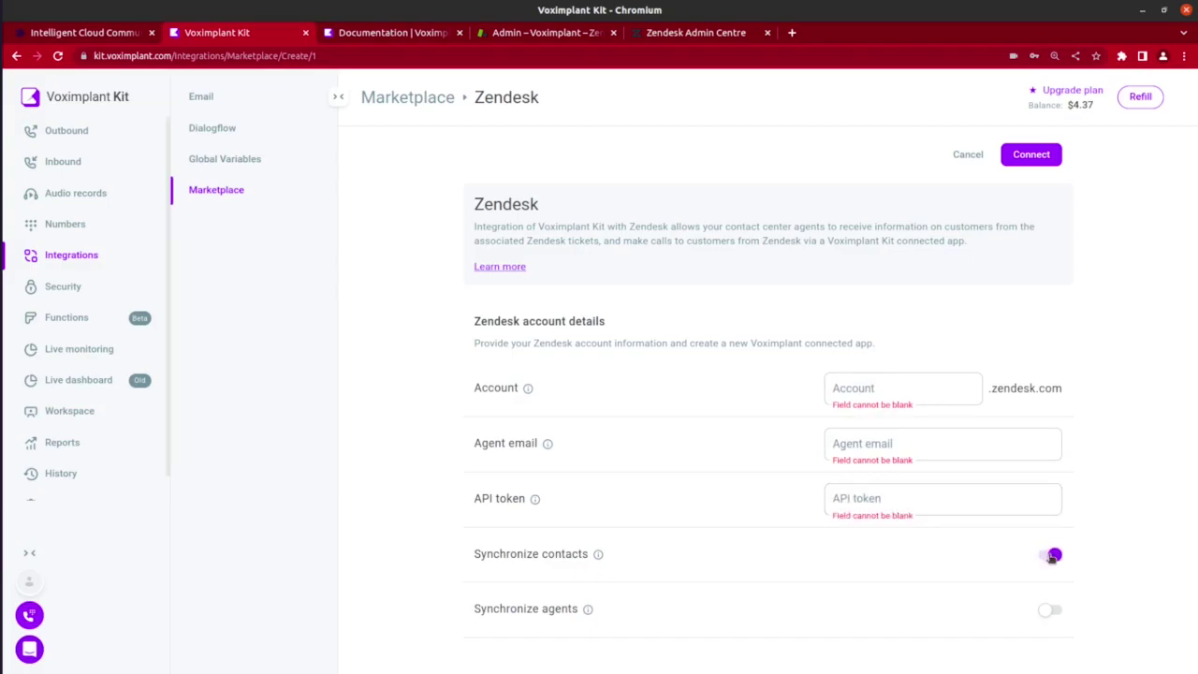
pyautogui.click(1050, 612)
# Open the inbound scenario without saving the integration and add a Call to queue block using frontdesk.
pyautogui.click(49, 161)
pyautogui.click(527, 406)
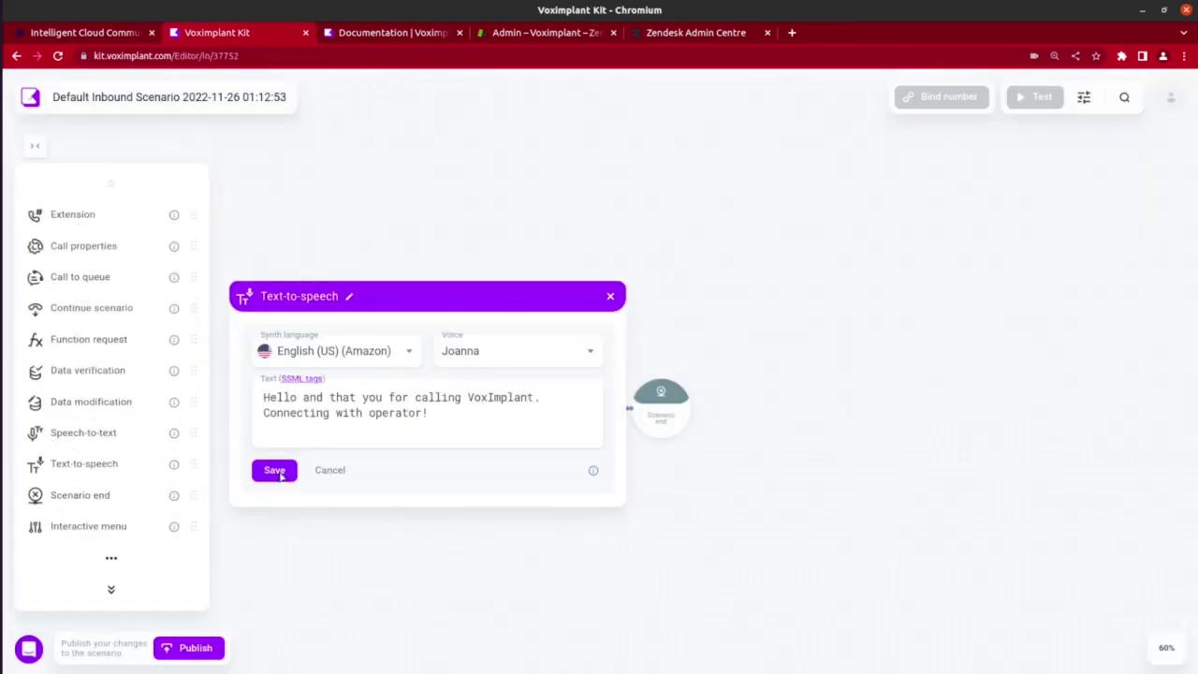
pyautogui.click(274, 470)
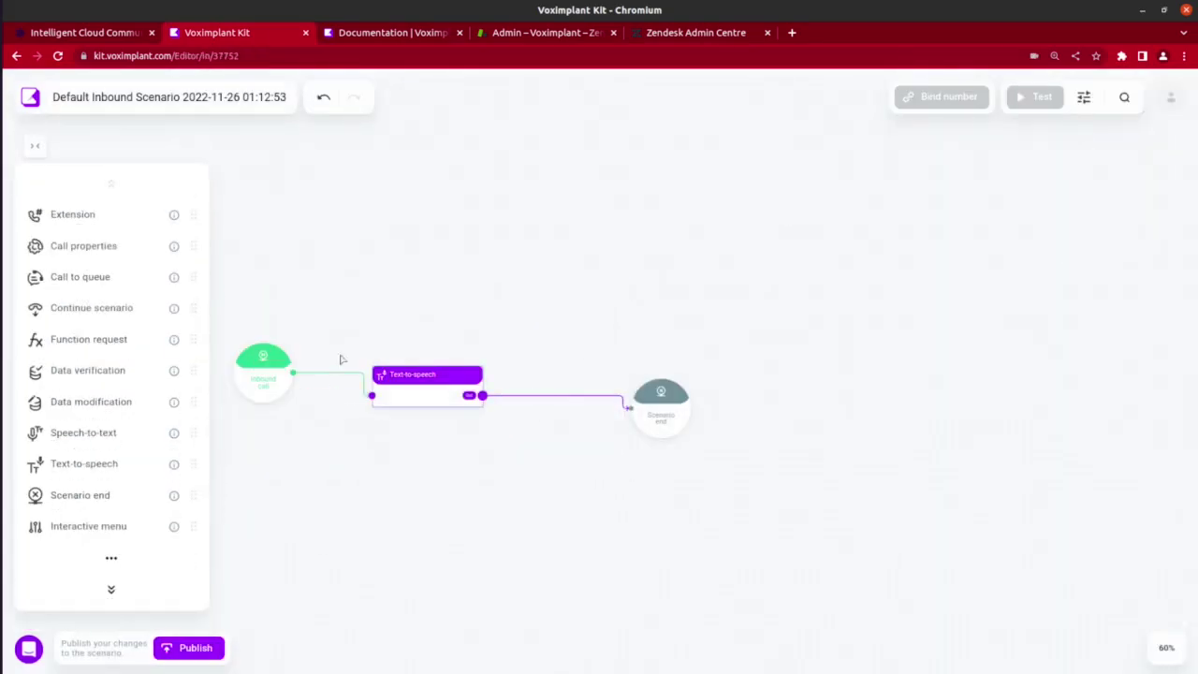
pyautogui.moveTo(81, 277); pyautogui.dragTo(655, 329)
pyautogui.click(548, 233)
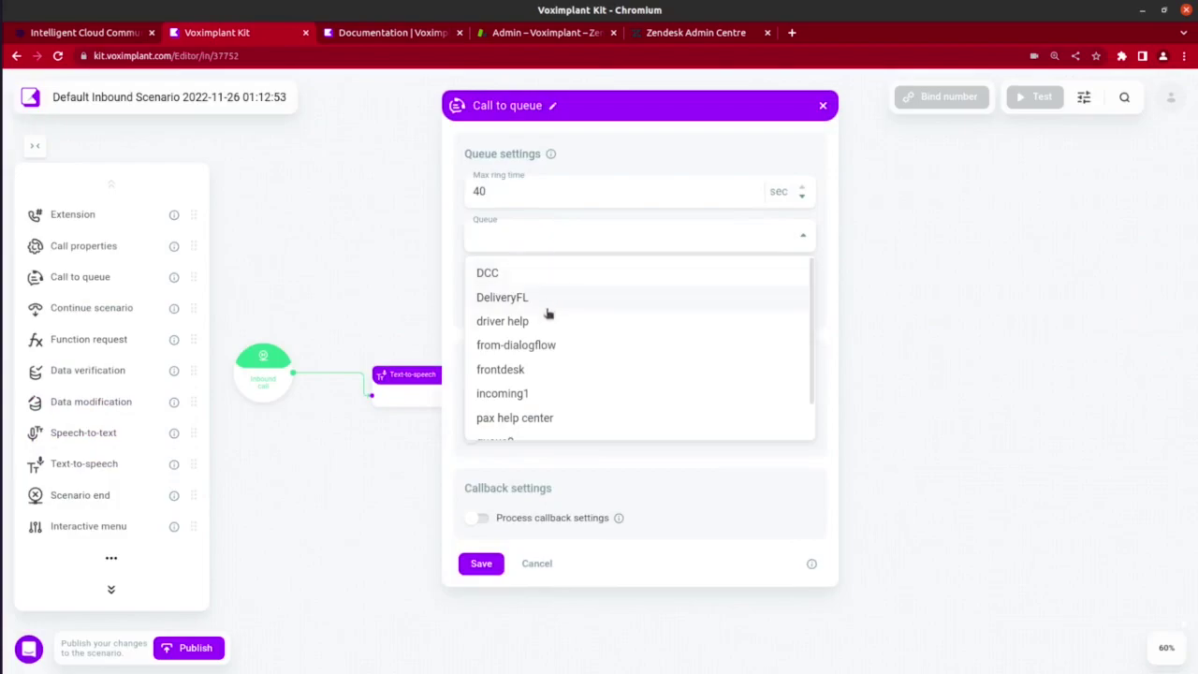
pyautogui.scroll(-1, 541, 347)
pyautogui.click(539, 326)
pyautogui.click(481, 562)
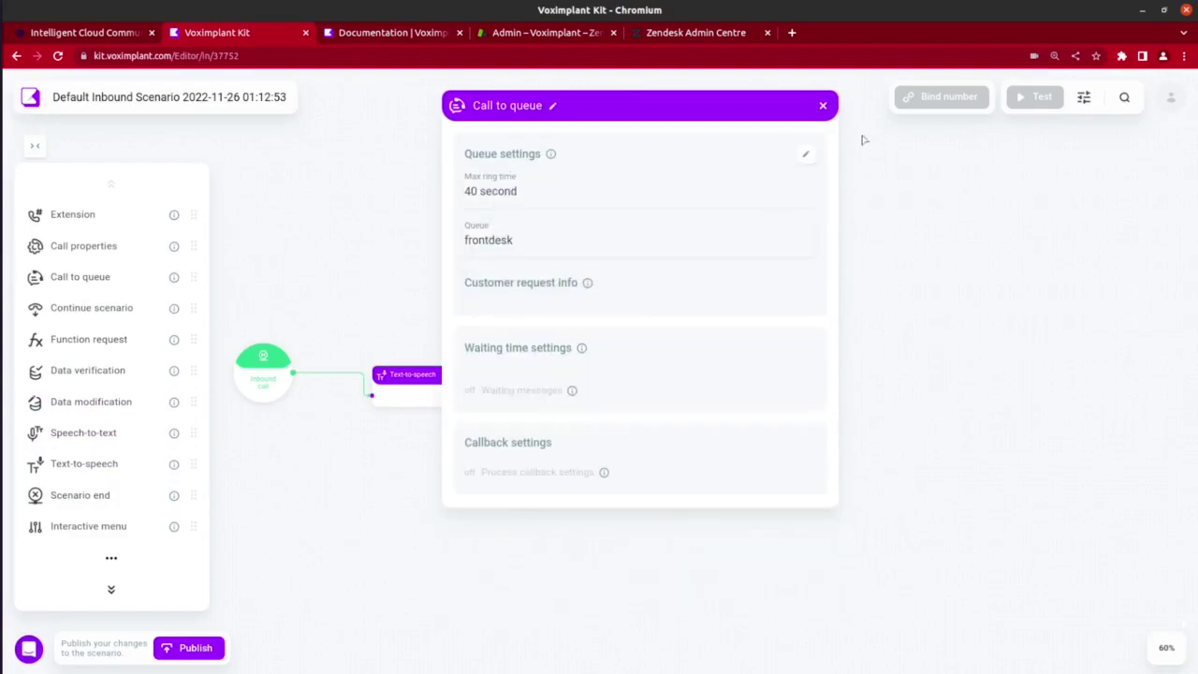
# Link the queue after Text-to-speech and to Scenario end, add Call recording, then publish and test.
pyautogui.moveTo(700, 348); pyautogui.dragTo(777, 403)
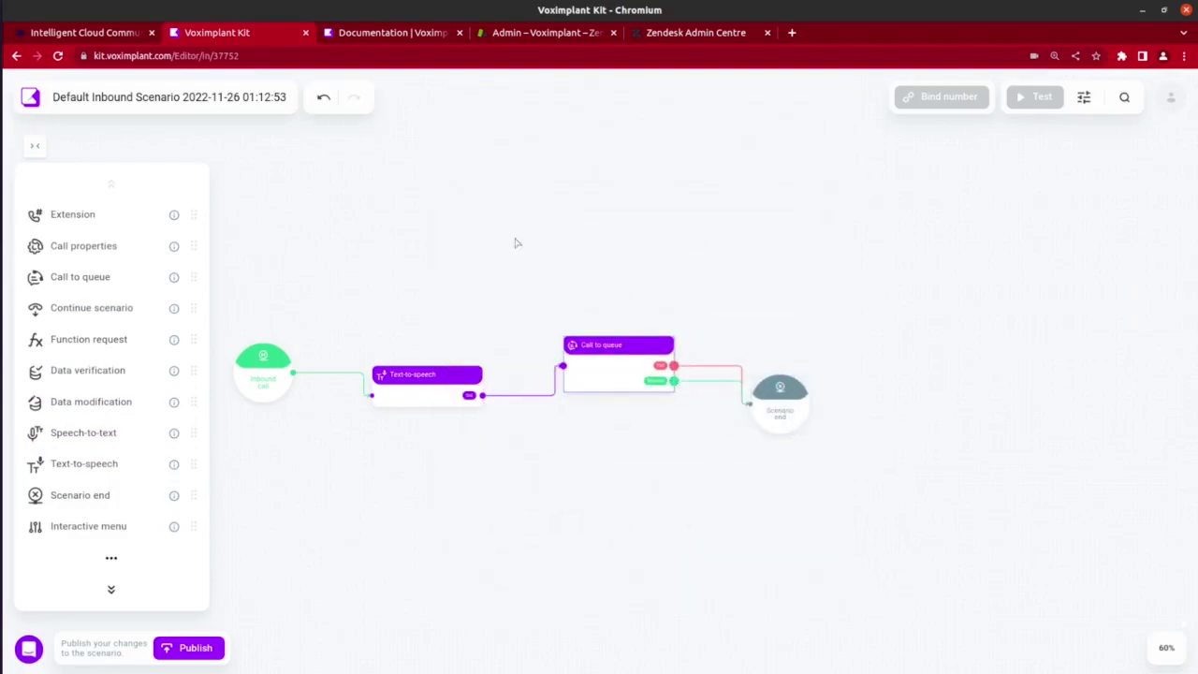
pyautogui.moveTo(288, 370); pyautogui.dragTo(407, 354)
pyautogui.scroll(-3, 94, 274)
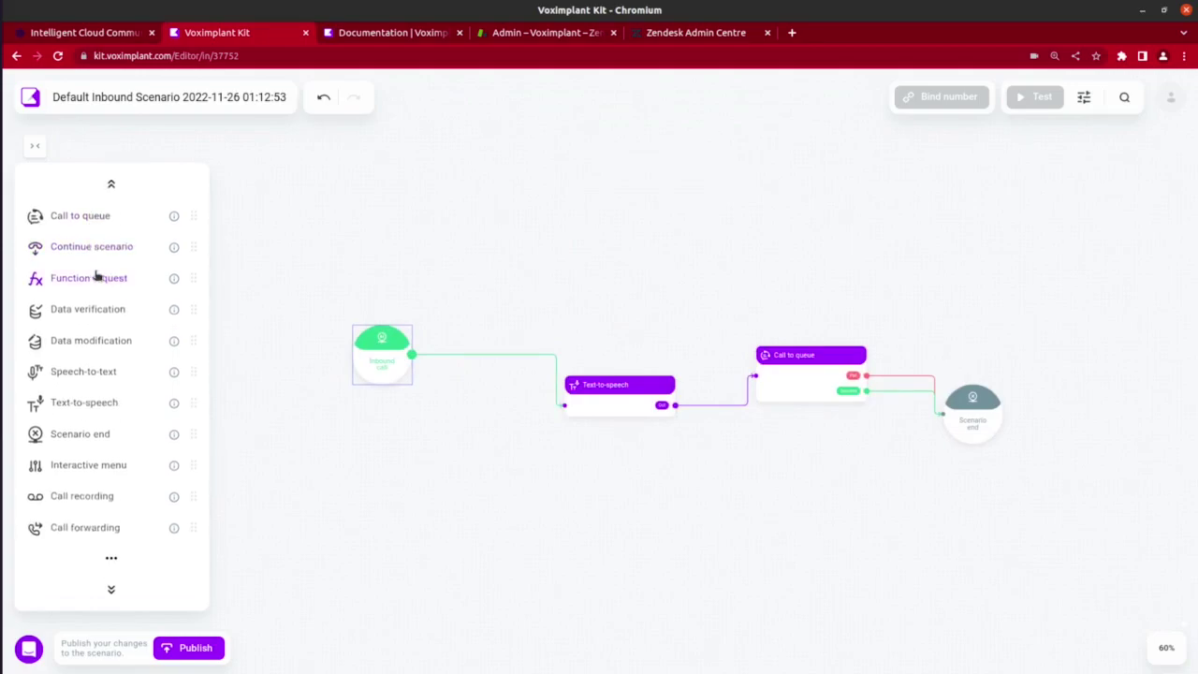
pyautogui.moveTo(82, 463); pyautogui.dragTo(470, 304)
pyautogui.moveTo(573, 316); pyautogui.dragTo(564, 405)
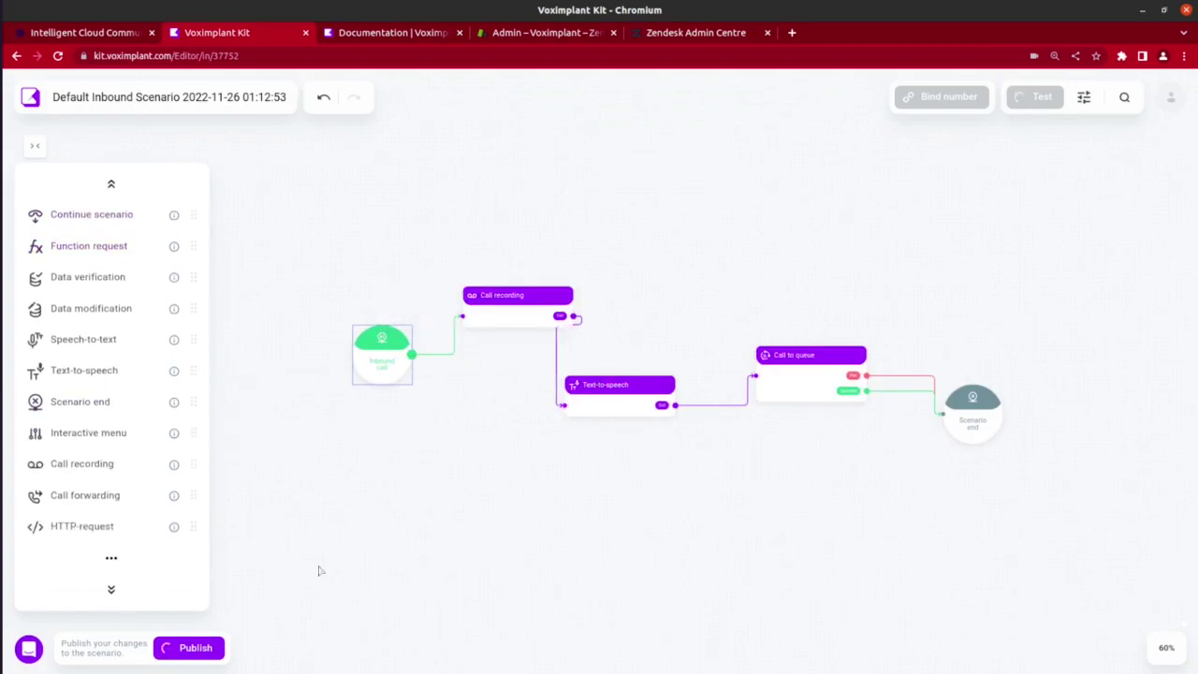
pyautogui.click(192, 648)
pyautogui.click(450, 409)
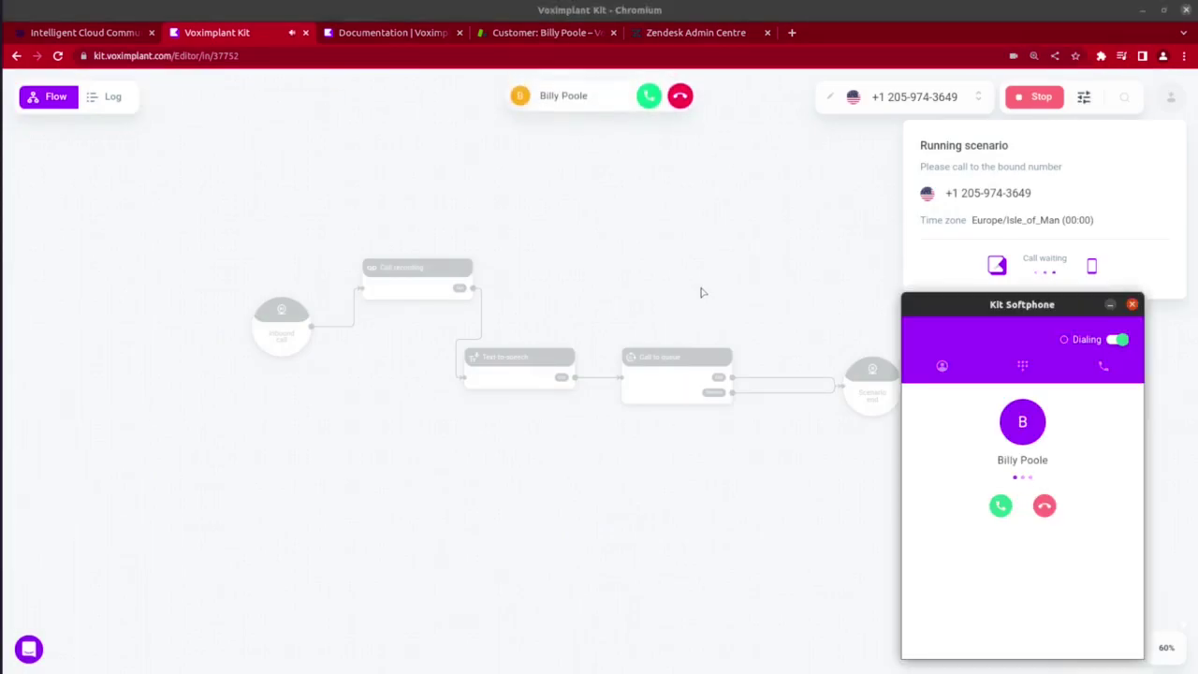
# Answer the incoming test call in the Kit Softphone, hang up, and end the after-call wrap-up.
pyautogui.click(1001, 506)
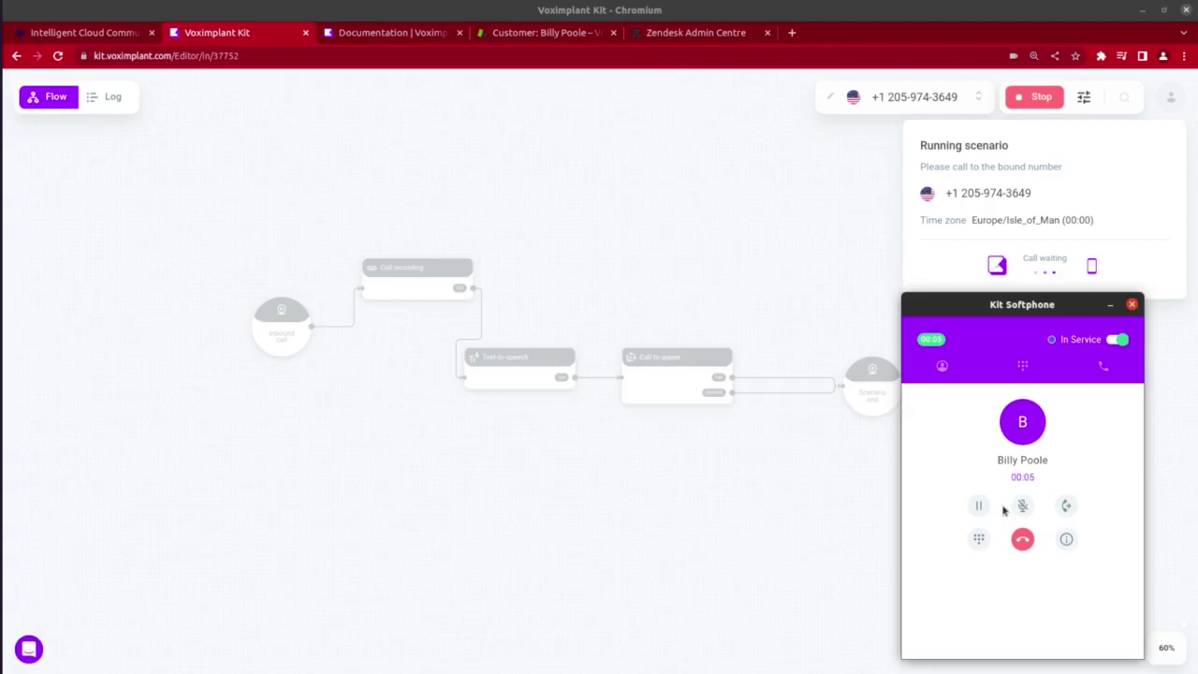
pyautogui.click(1023, 540)
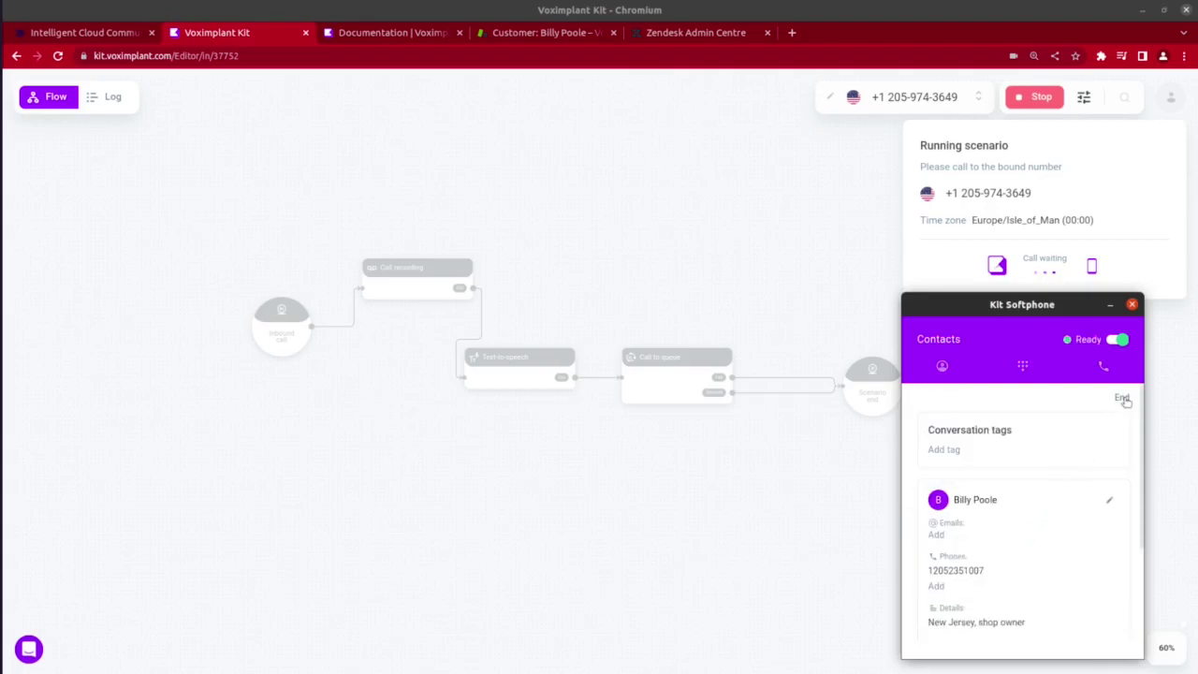
pyautogui.click(1123, 398)
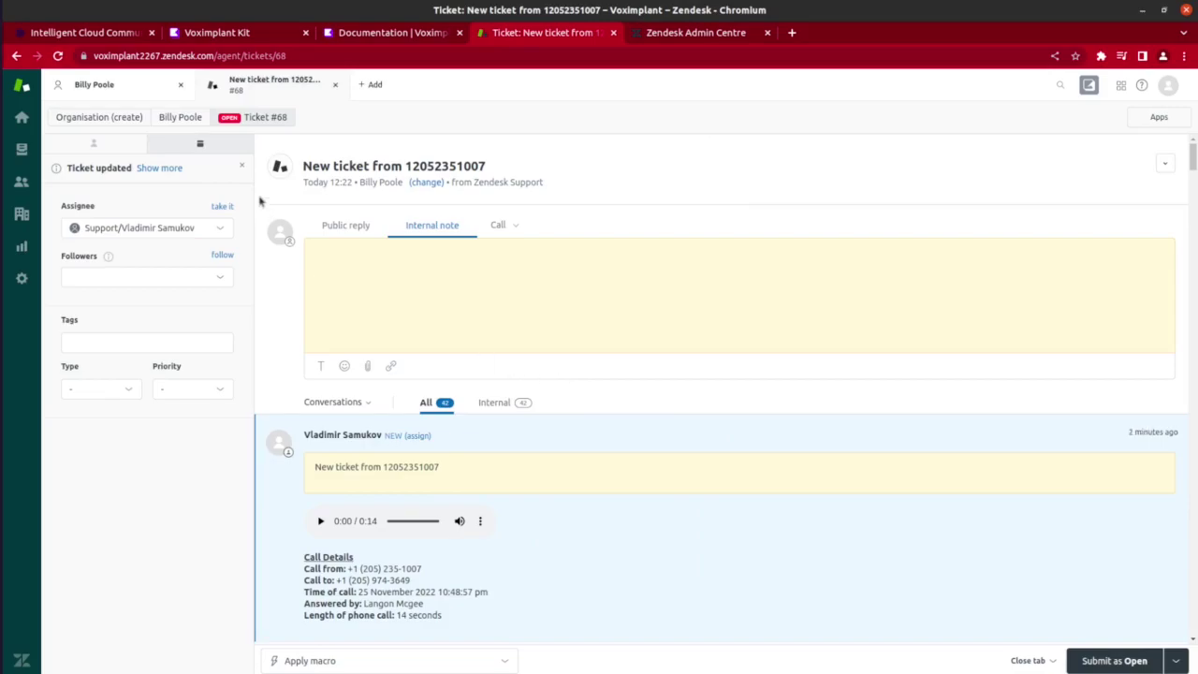
# Call the customer's number from their Zendesk profile, hang up, and view the softphone's recent calls.
pyautogui.click(187, 121)
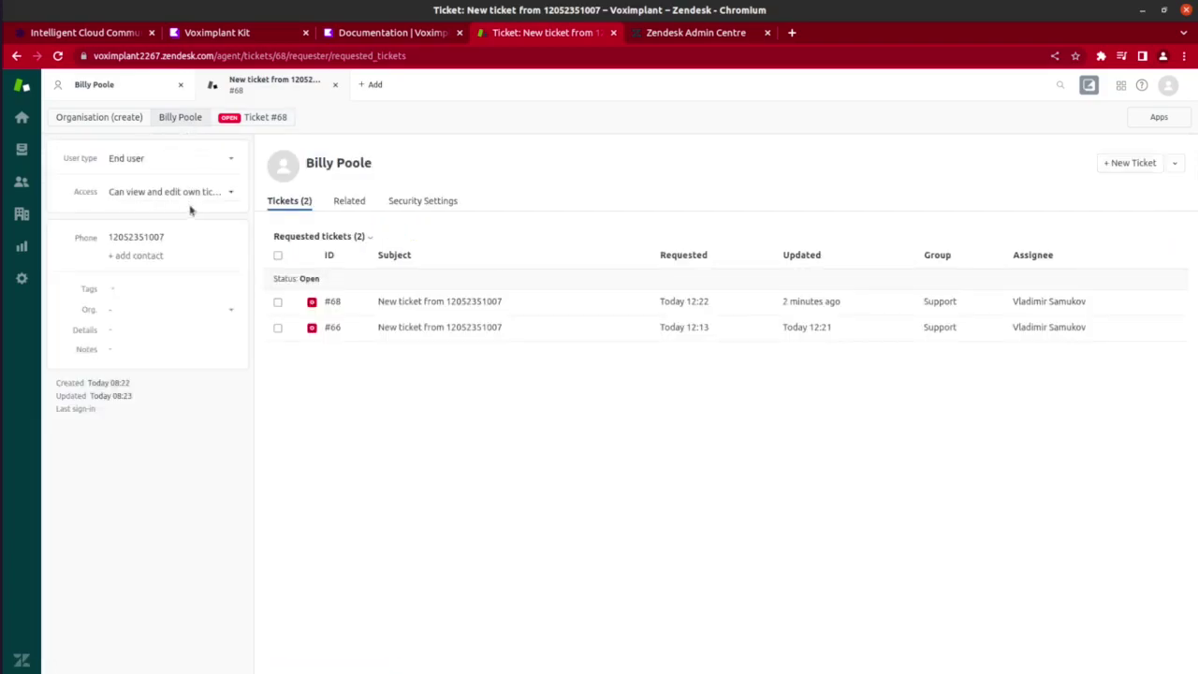
pyautogui.click(151, 238)
pyautogui.click(153, 263)
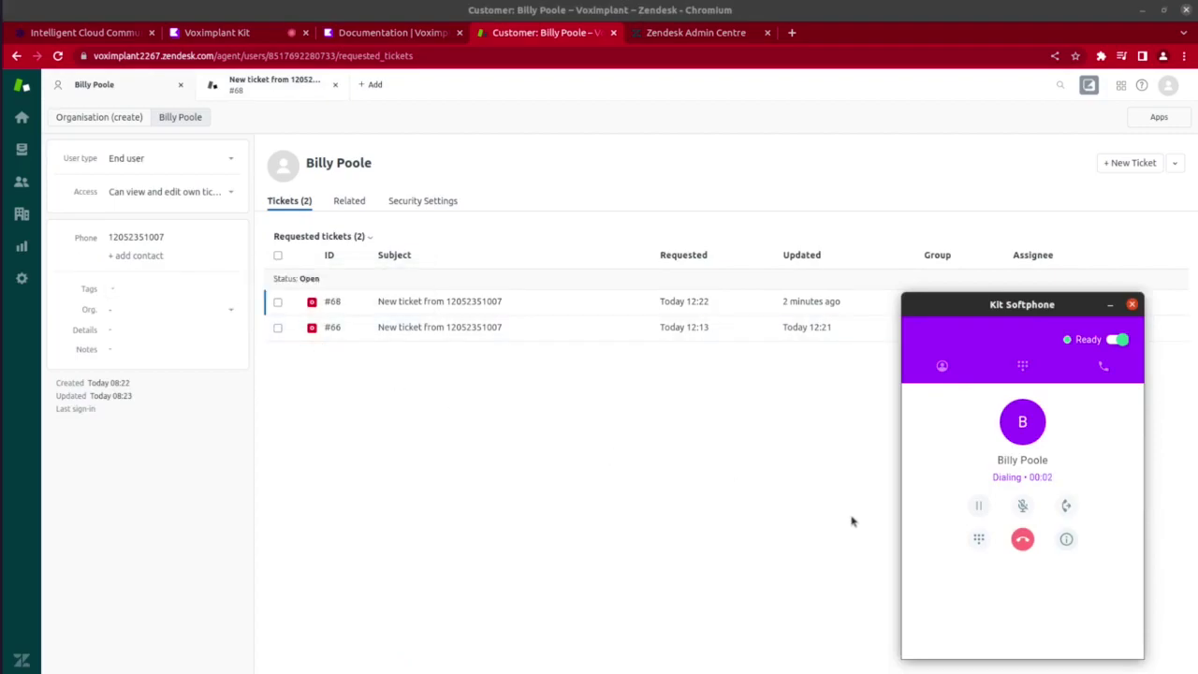
pyautogui.click(1023, 539)
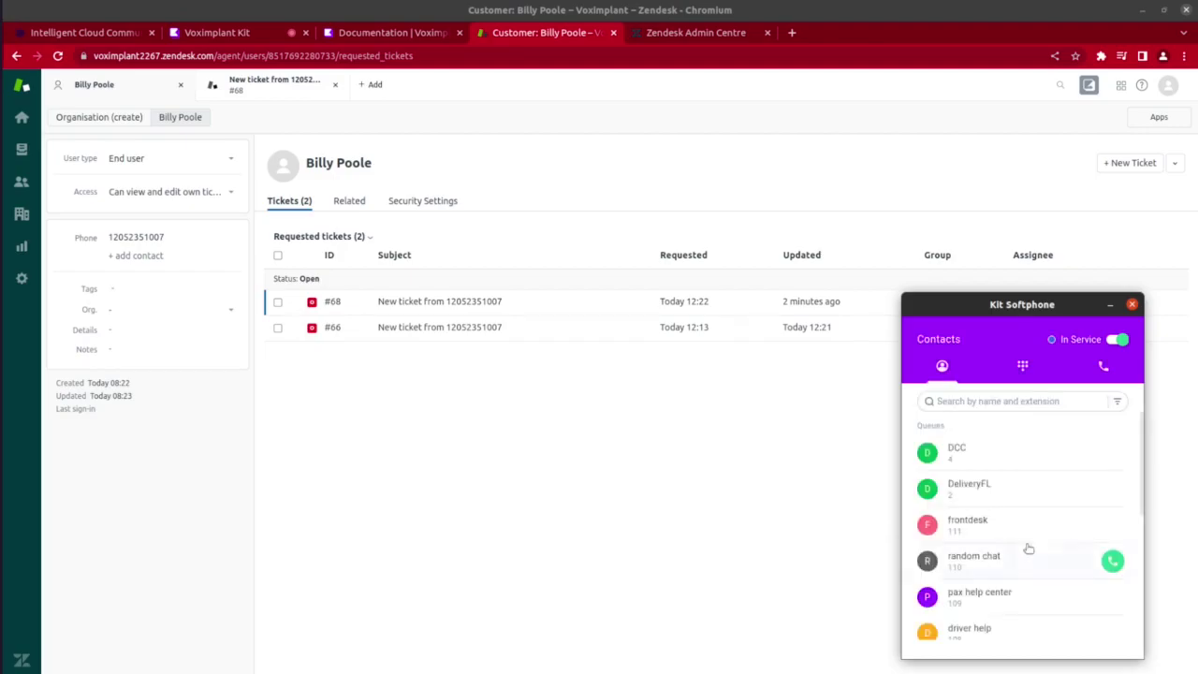
pyautogui.click(1102, 368)
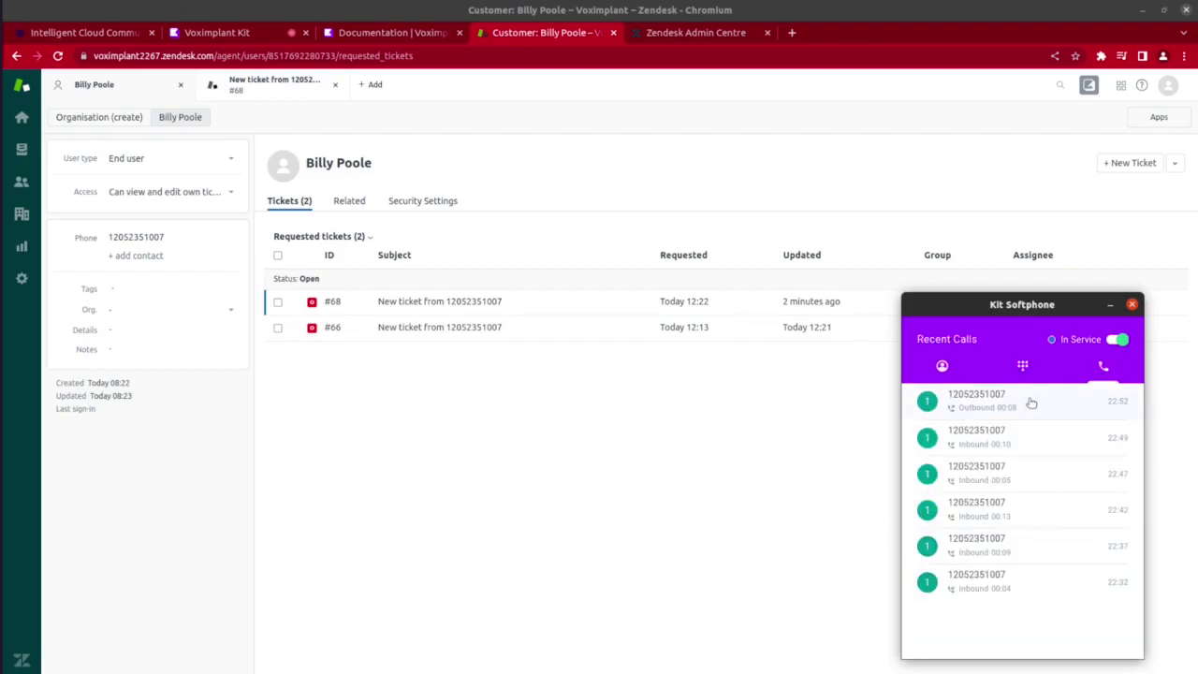